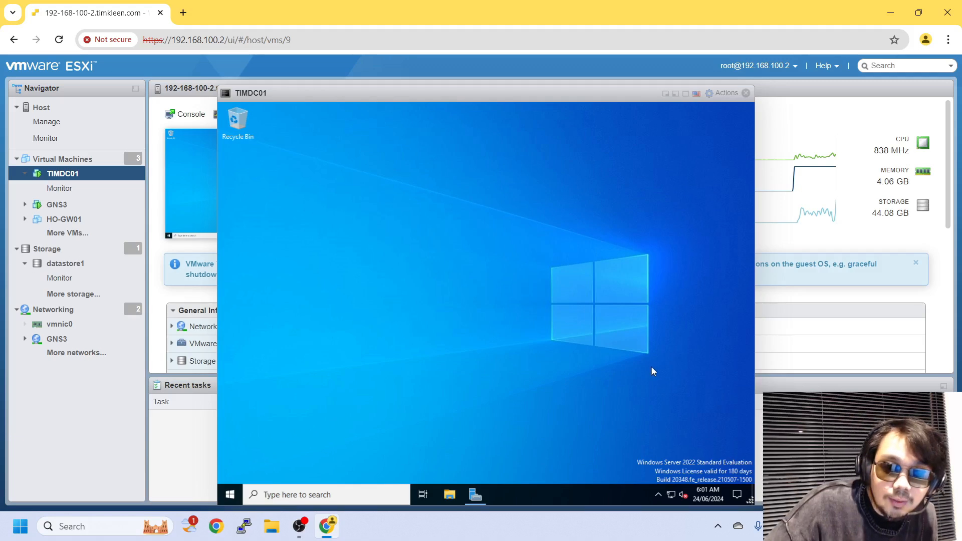
Launch Server Manager in the VM and look over the Tools menu.
click(476, 496)
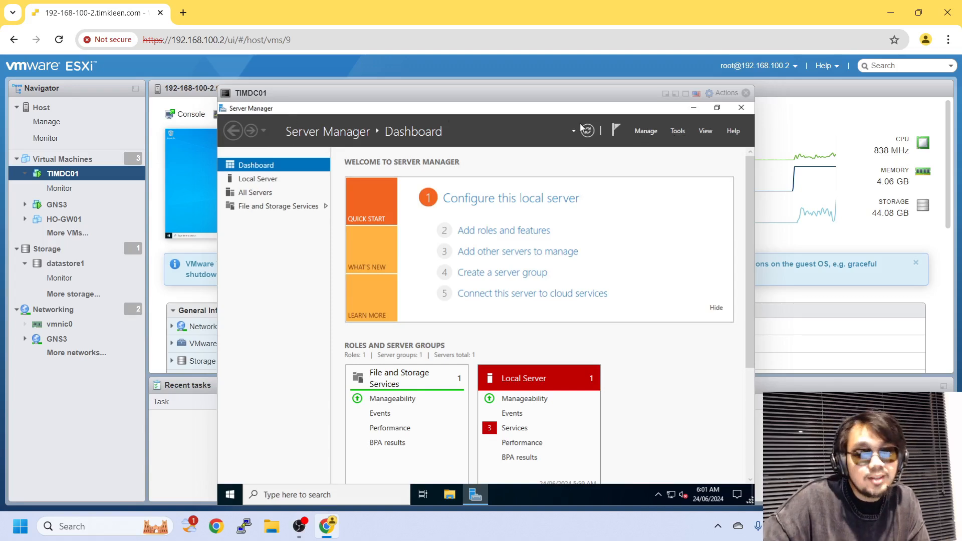
click(674, 133)
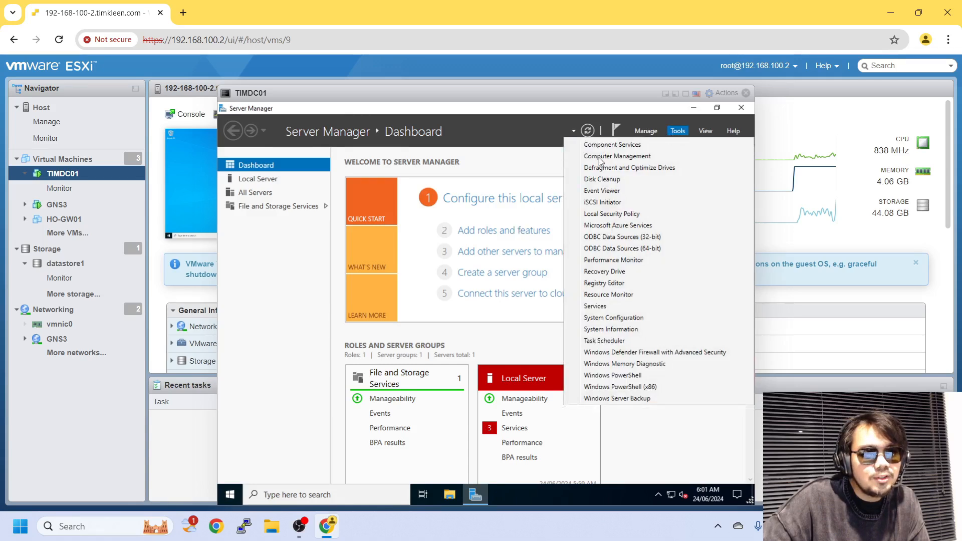
click(523, 231)
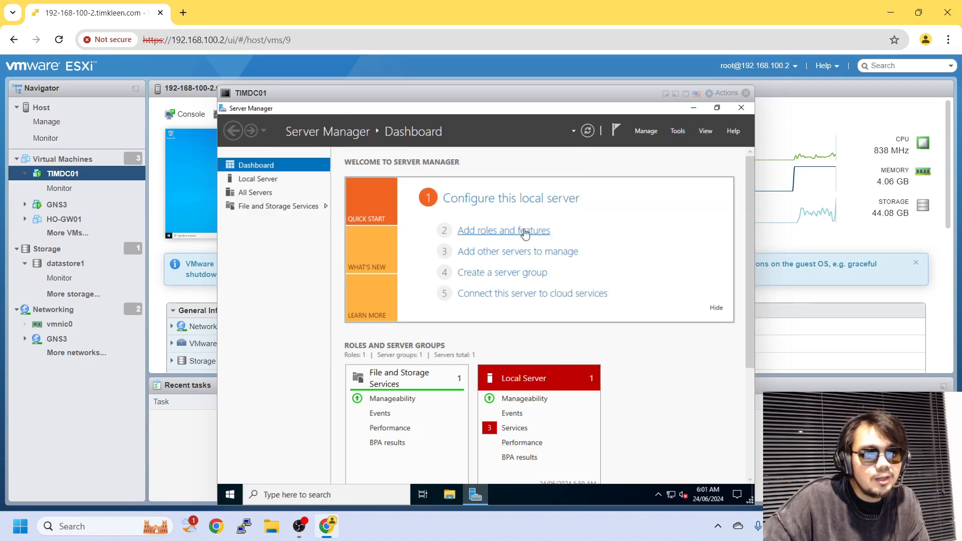
Preview the Add Roles and Features wizard up to server selection, then cancel it.
click(646, 134)
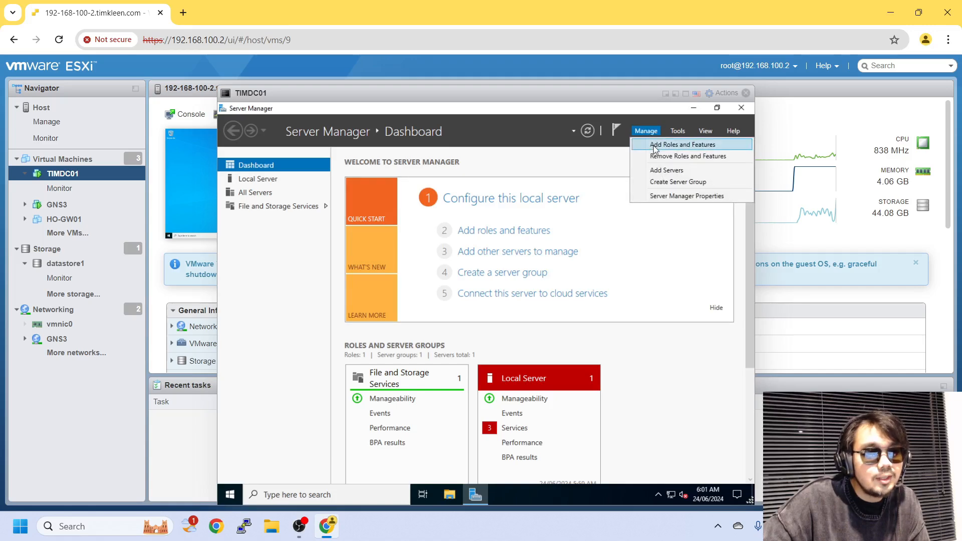
click(654, 147)
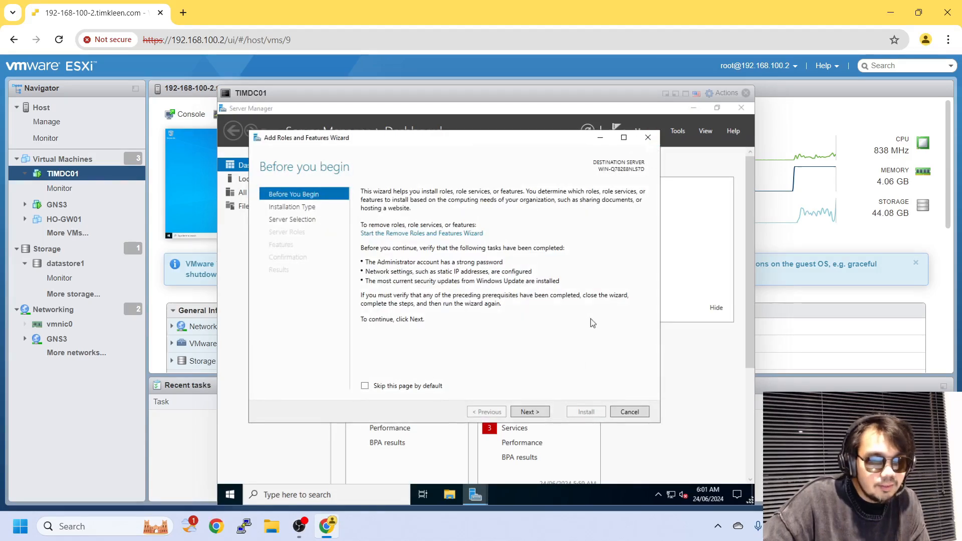
click(529, 412)
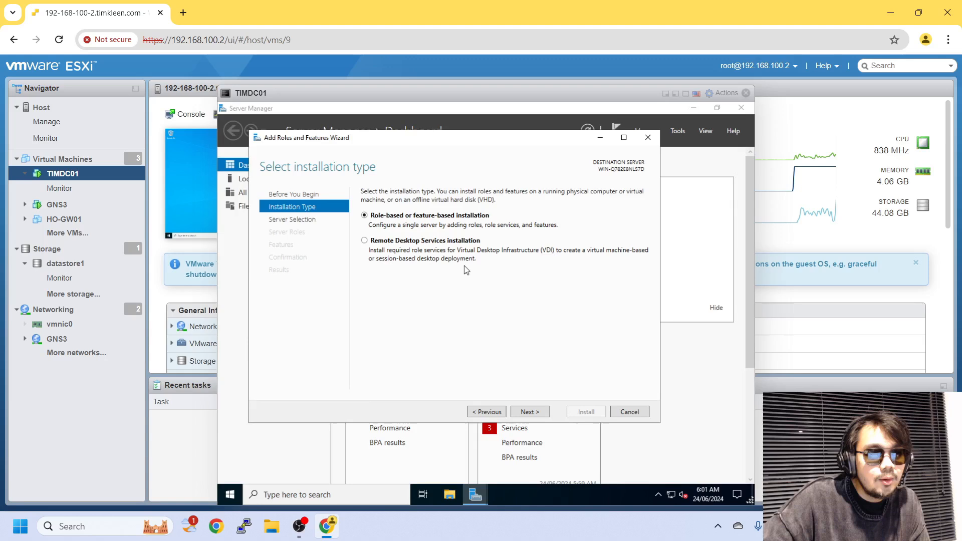
click(537, 414)
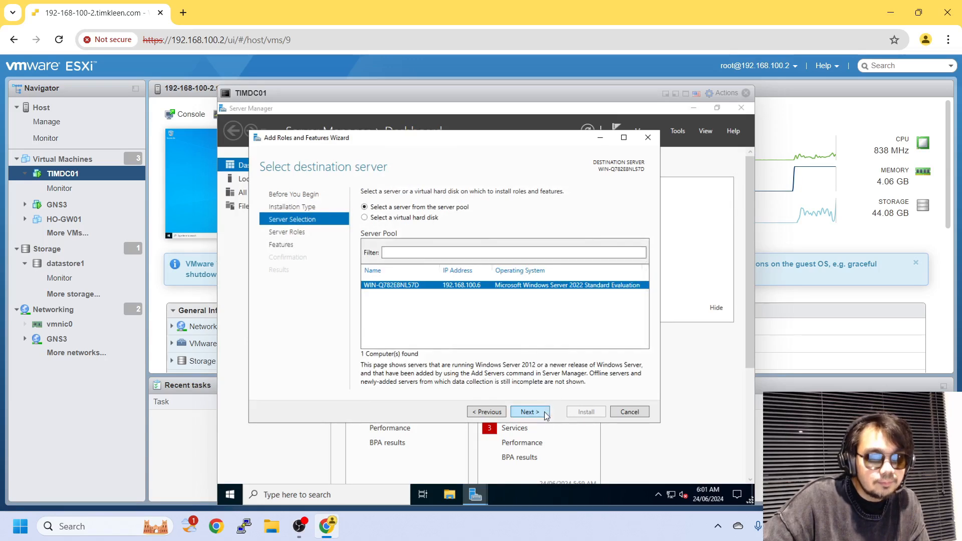
click(545, 414)
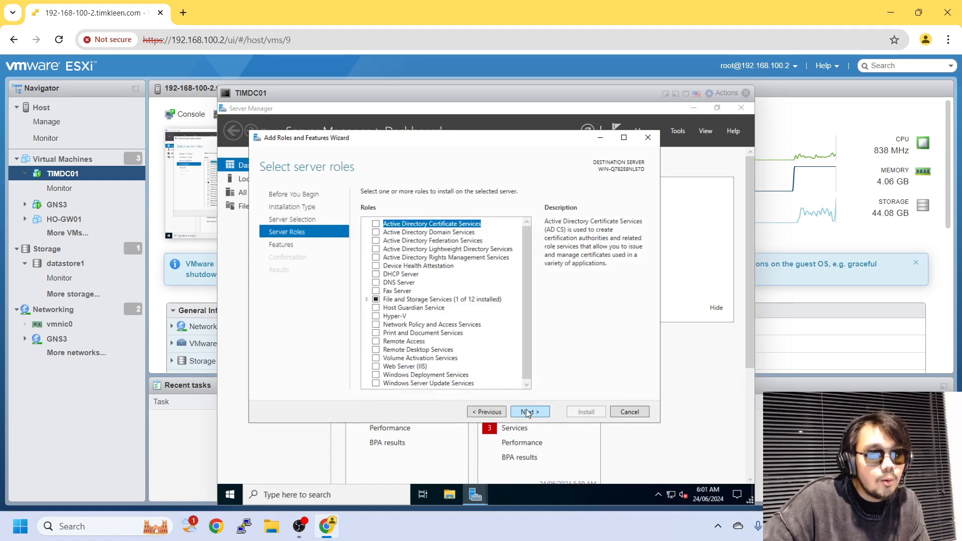
click(501, 413)
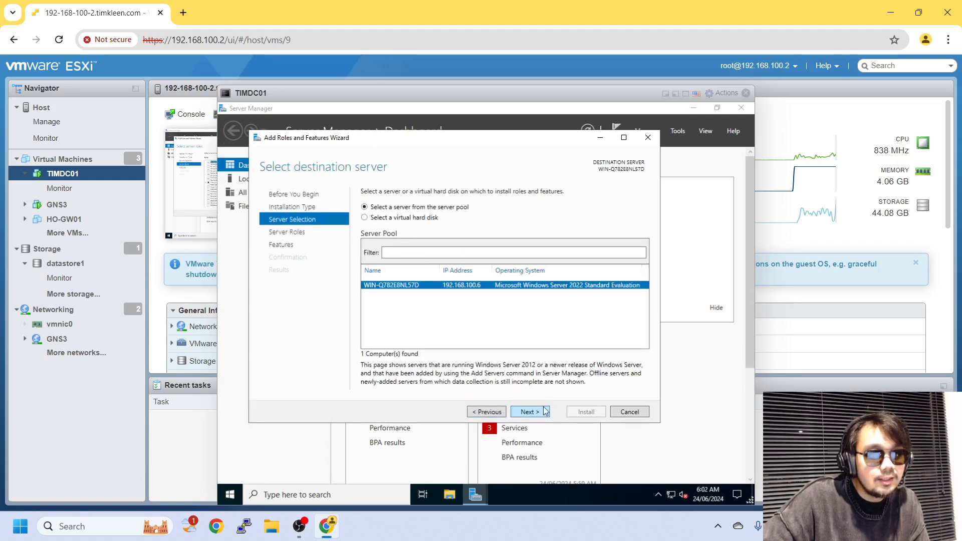
click(630, 412)
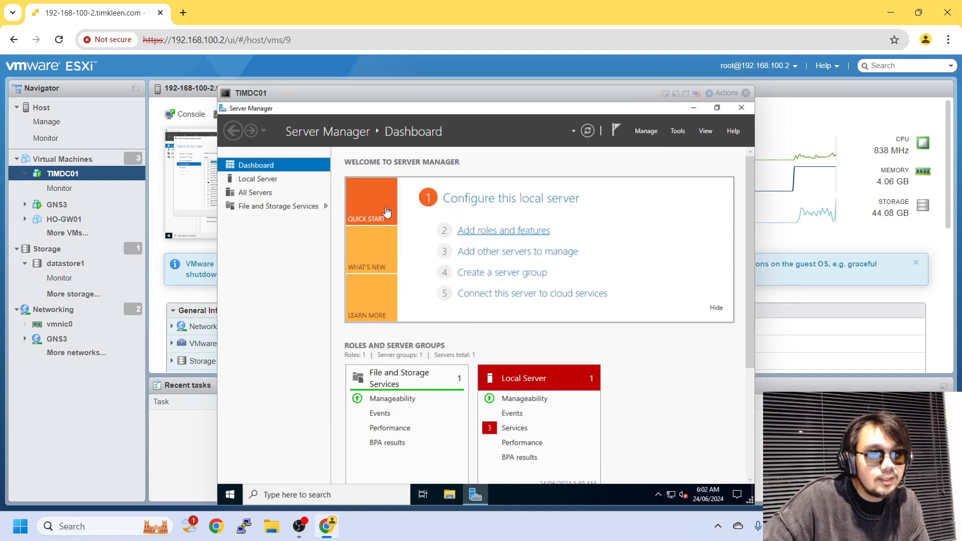
From Local Server's System Properties, change the computer name to TIMDC01 and close the window.
click(301, 180)
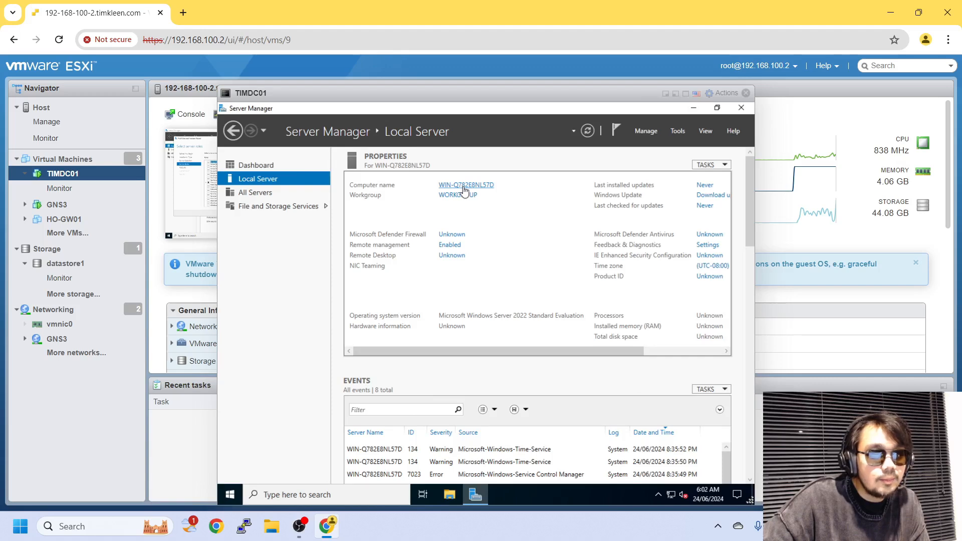
click(463, 187)
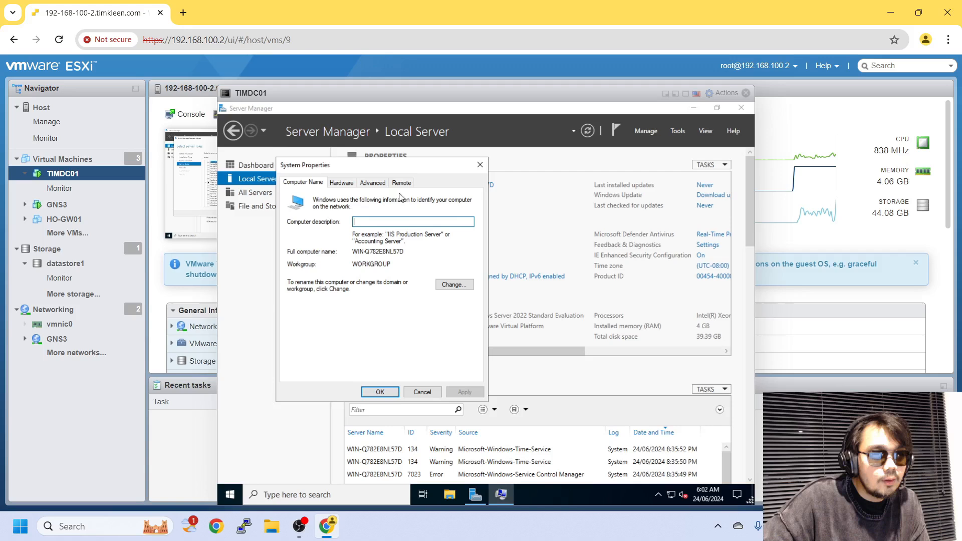
click(461, 287)
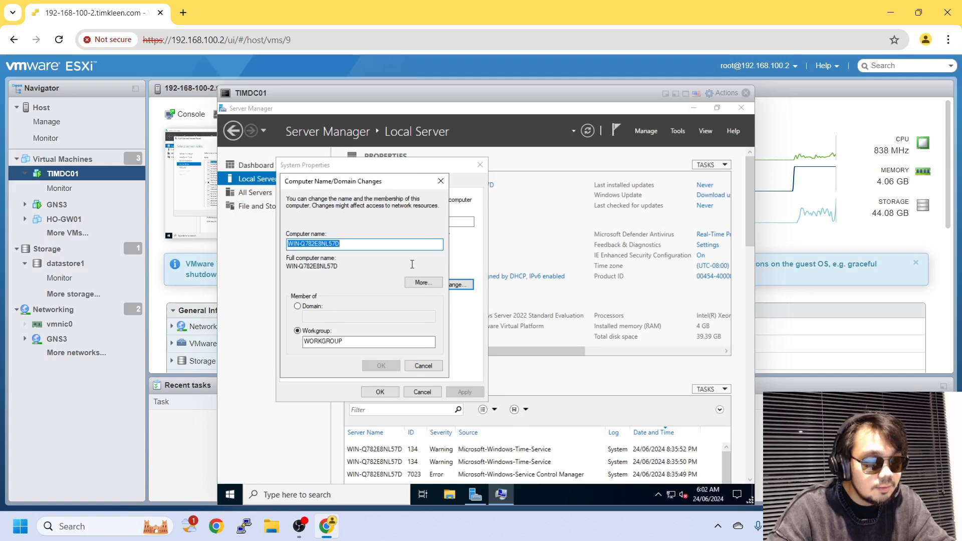
text(TIM)
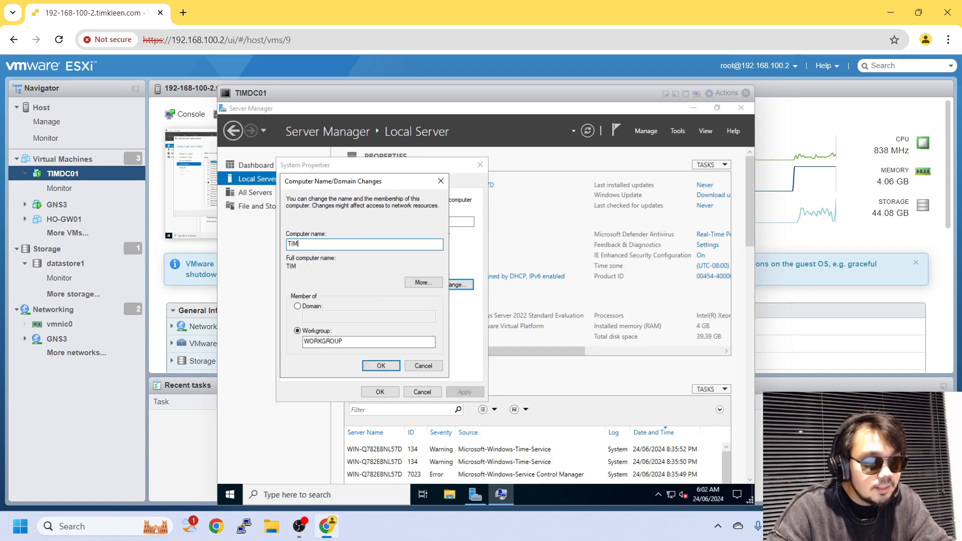
text(DC01)
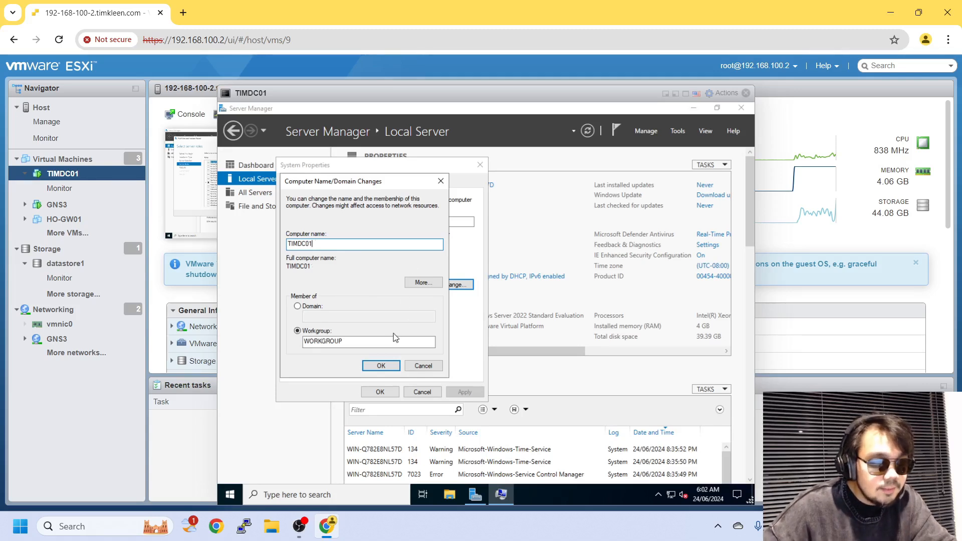
click(381, 369)
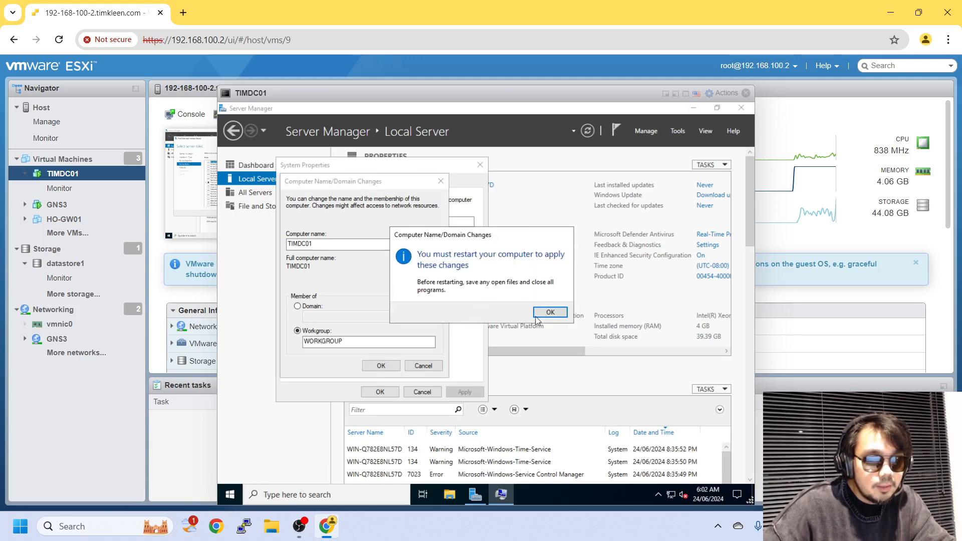
click(543, 318)
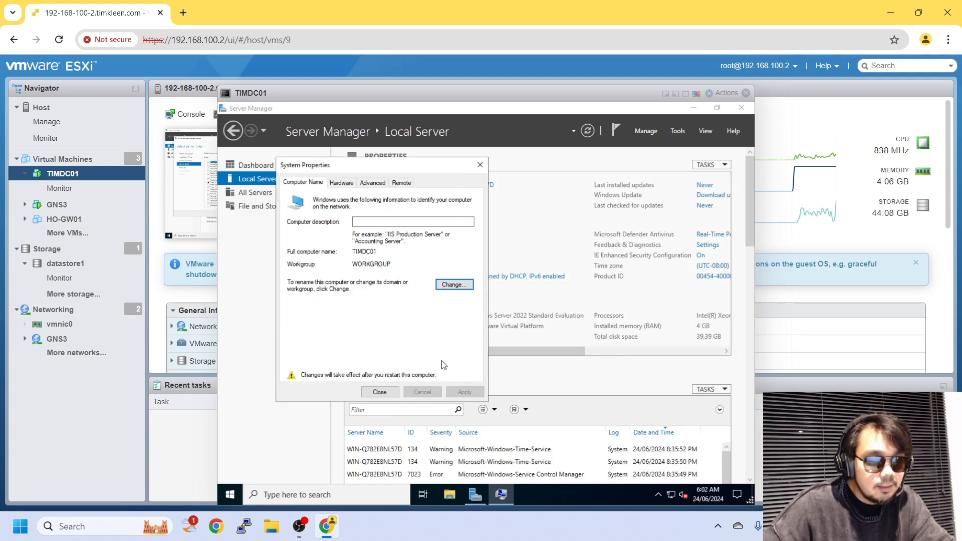
click(387, 393)
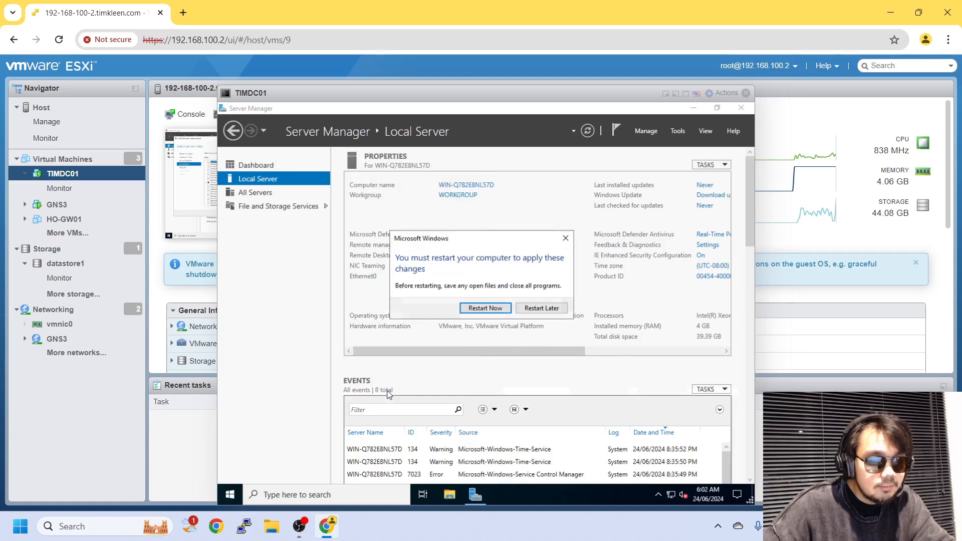
Restart TIMDC01 now, relaunch Server Manager from Start, and make the VM console full screen.
click(485, 308)
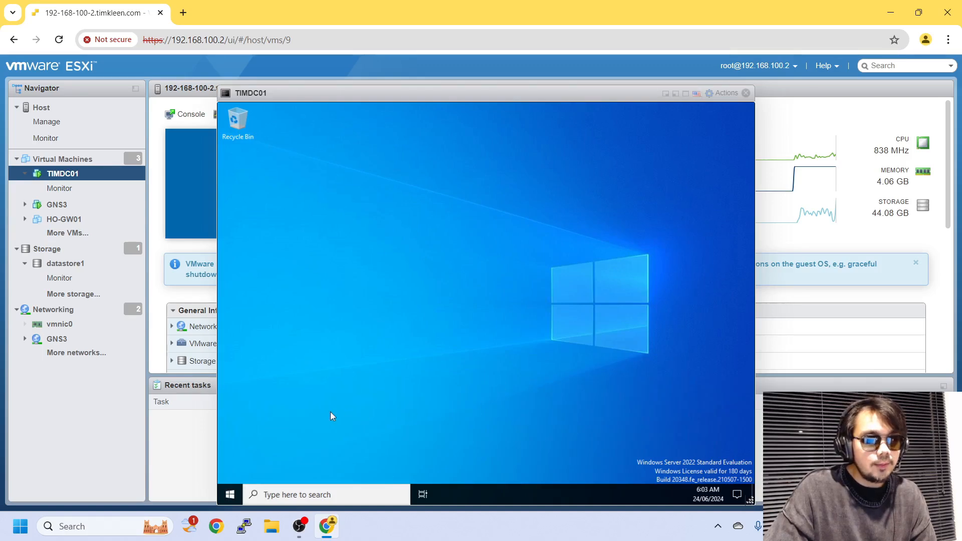
click(231, 495)
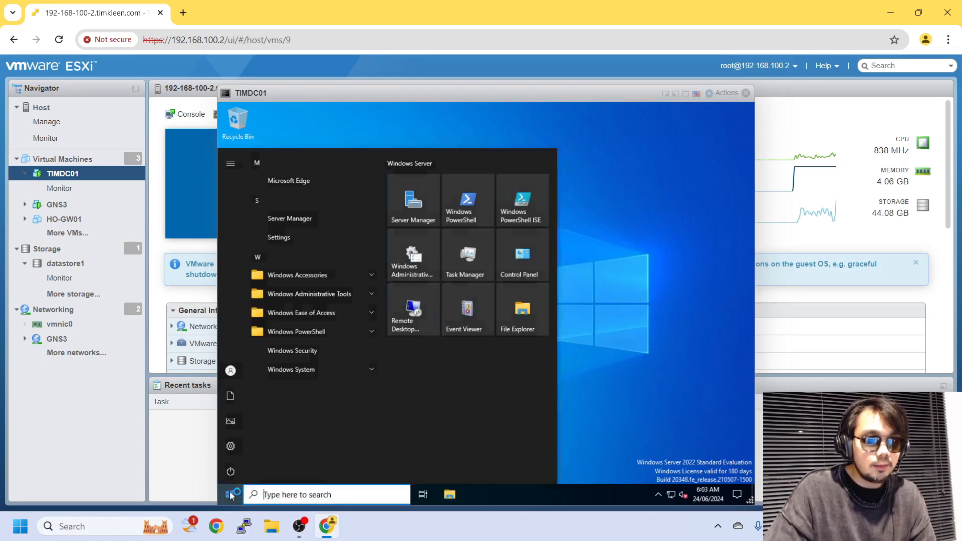
click(427, 187)
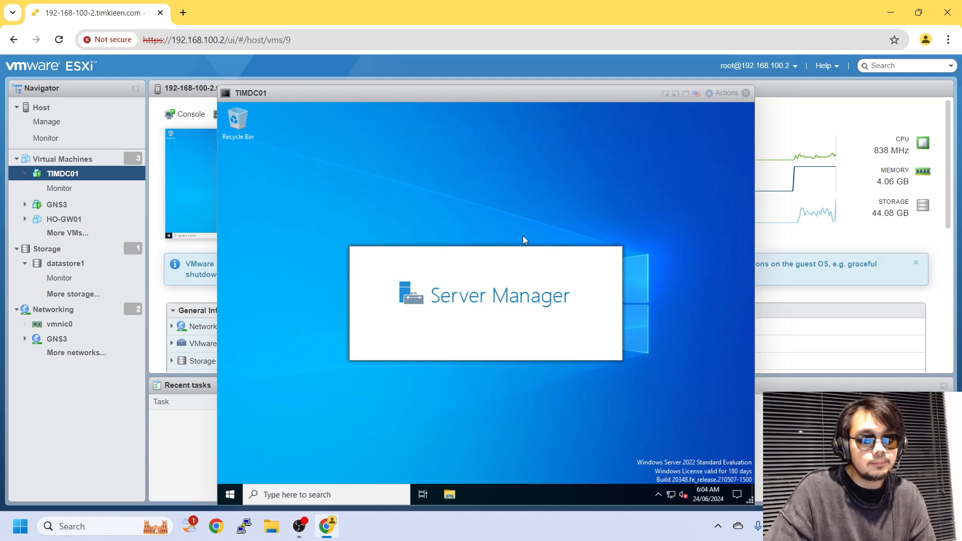
click(686, 96)
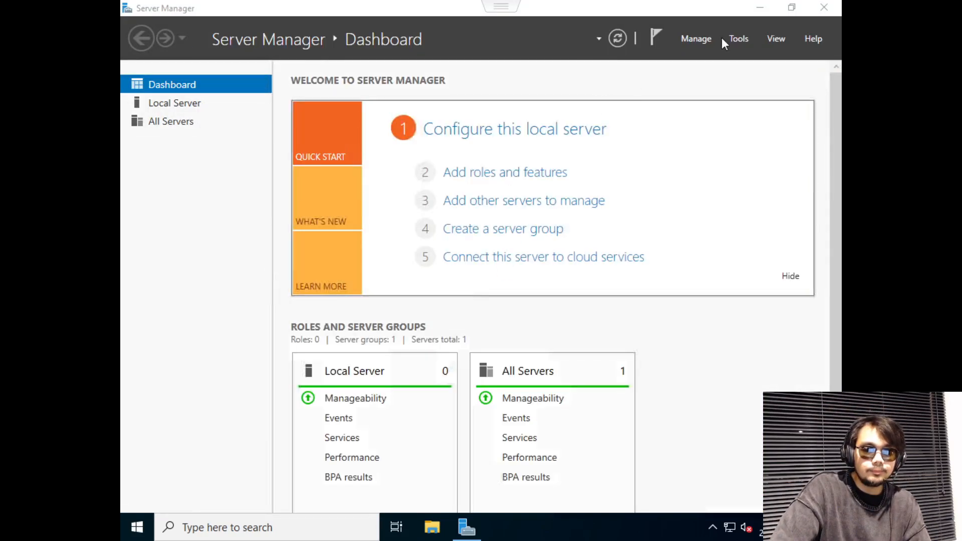
Start Add Roles and Features and advance through role-based installation with TIMDC01 as destination.
click(701, 38)
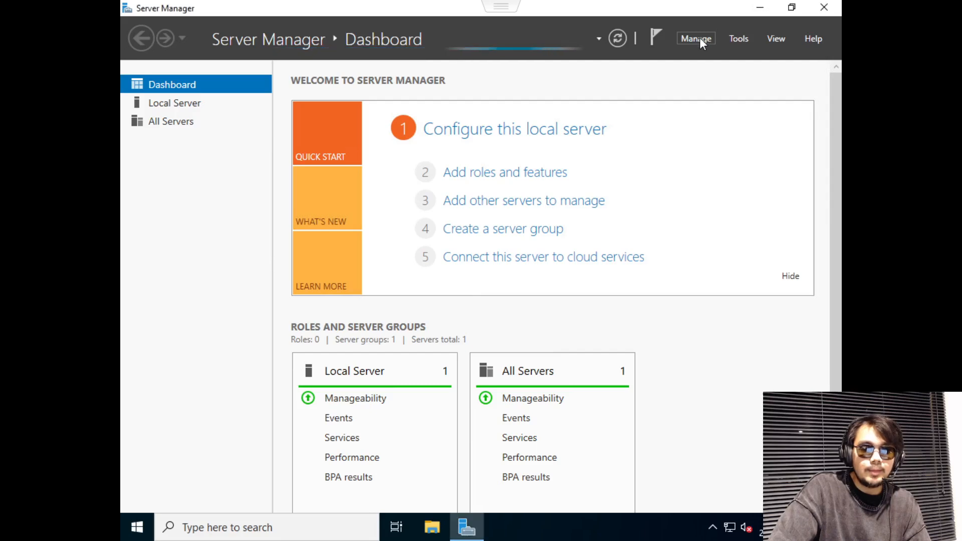
click(700, 38)
click(711, 59)
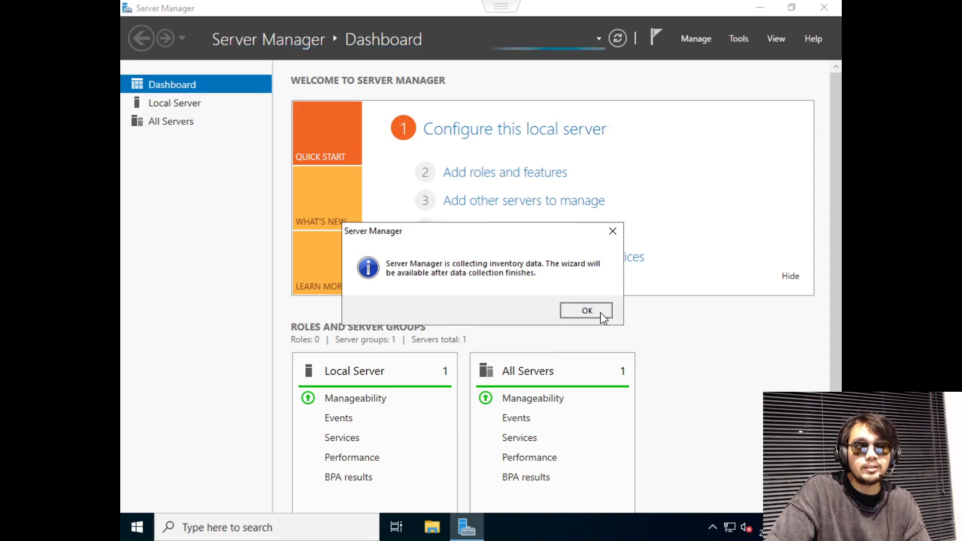
click(601, 312)
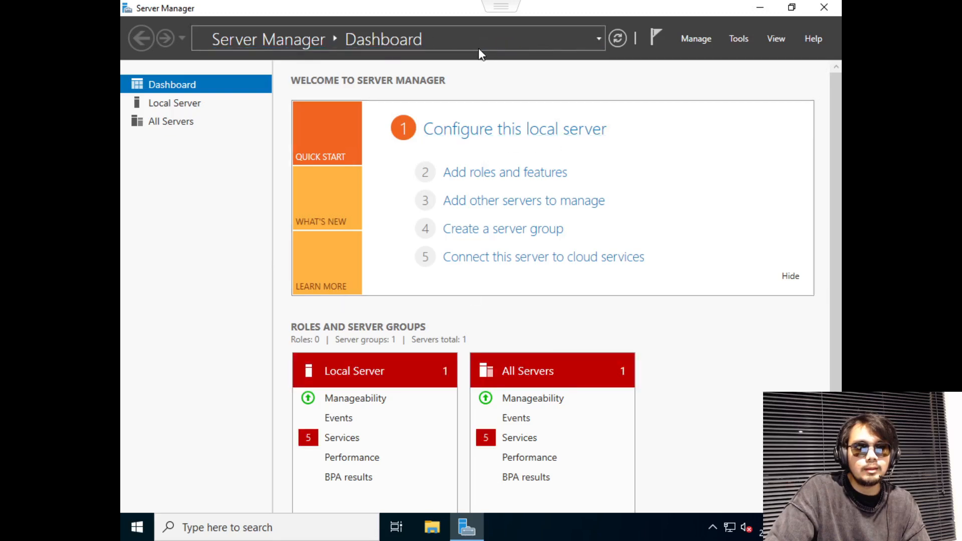
click(492, 171)
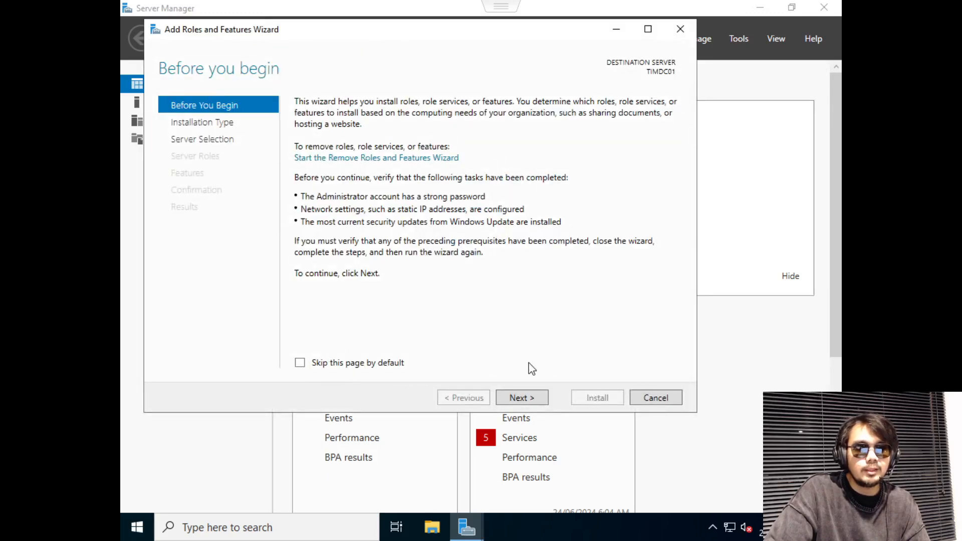
click(531, 401)
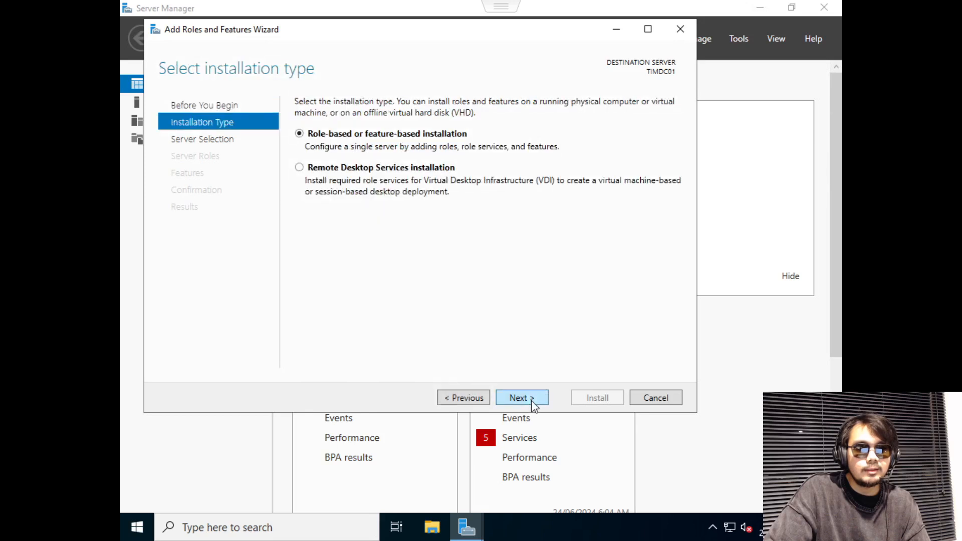
click(532, 401)
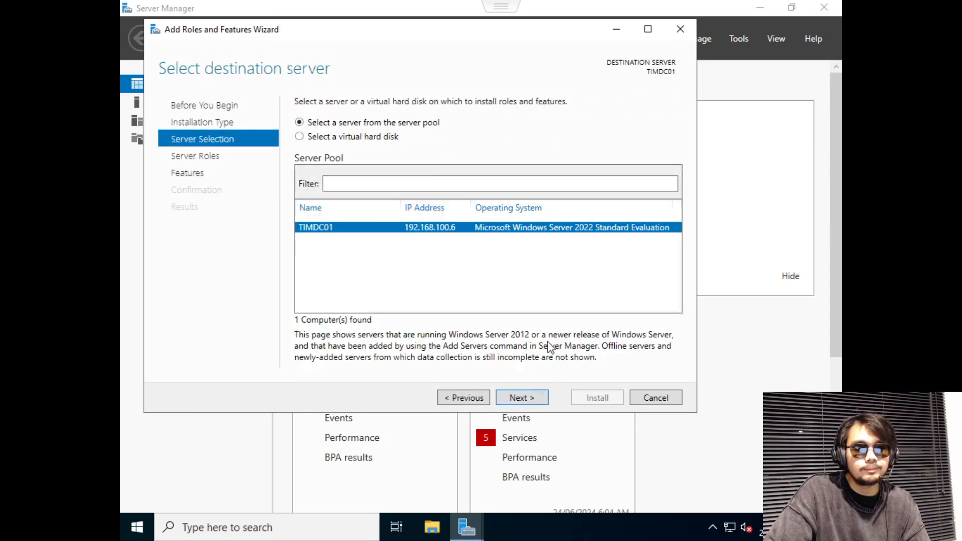
click(531, 400)
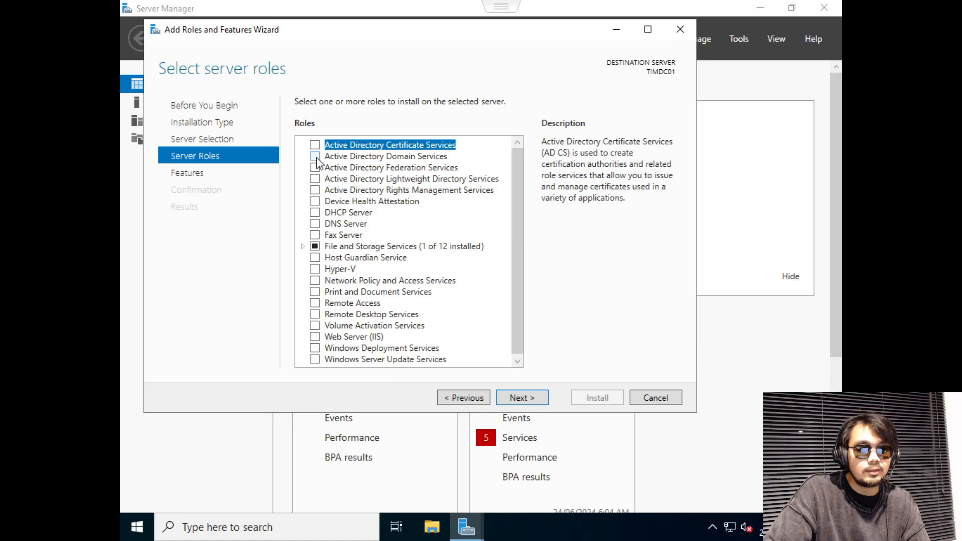
Select Active Directory Domain Services and add its required management tools.
click(314, 156)
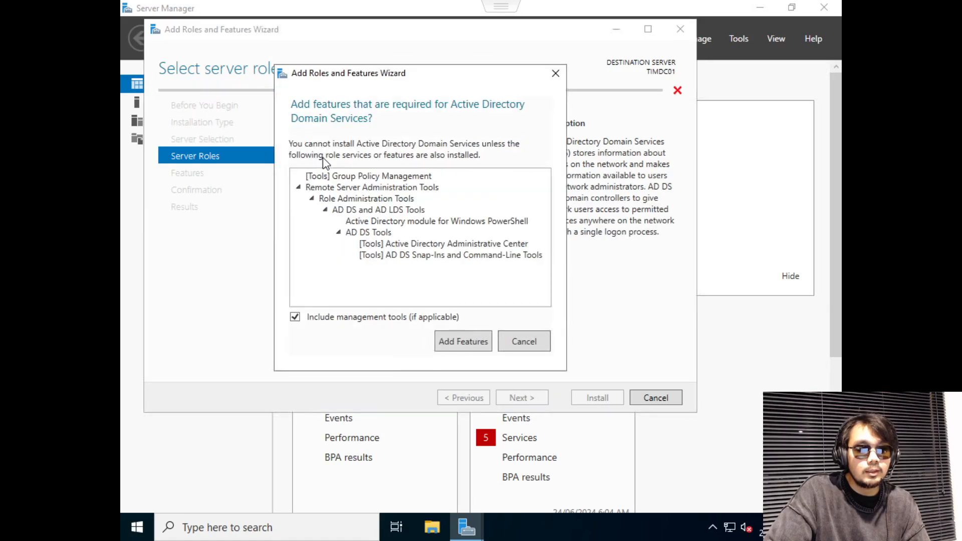
click(527, 339)
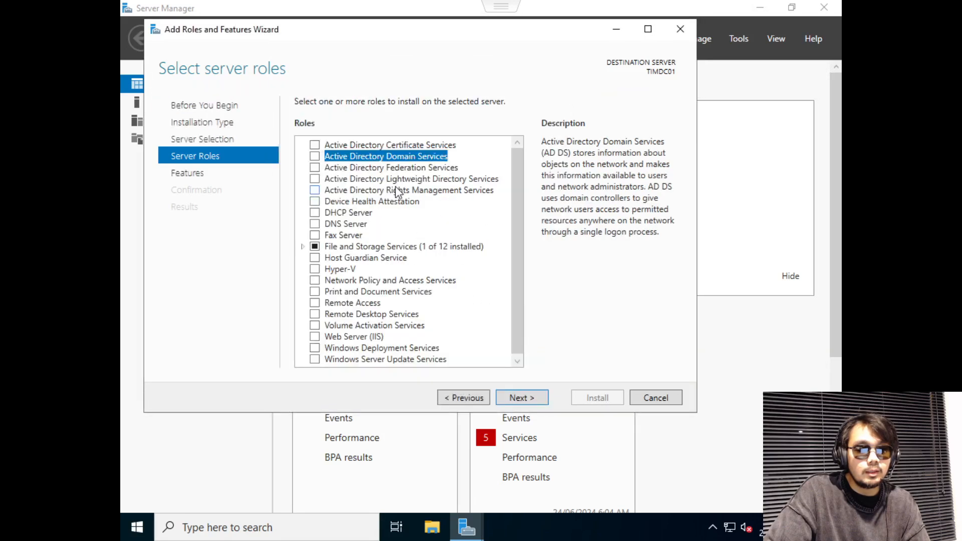
click(314, 157)
click(451, 339)
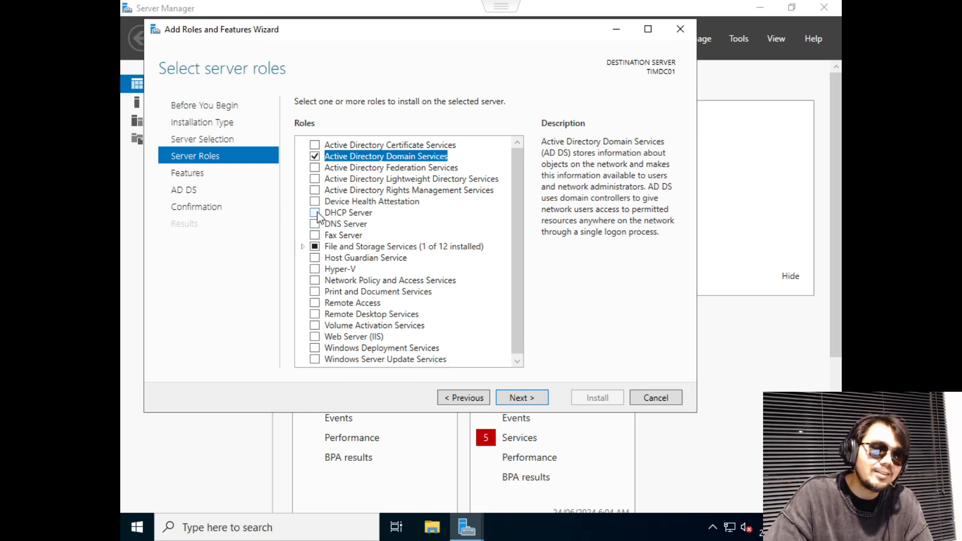
Add DHCP Server and DNS Server with their tools, continuing past the static IP warnings.
click(316, 213)
click(470, 337)
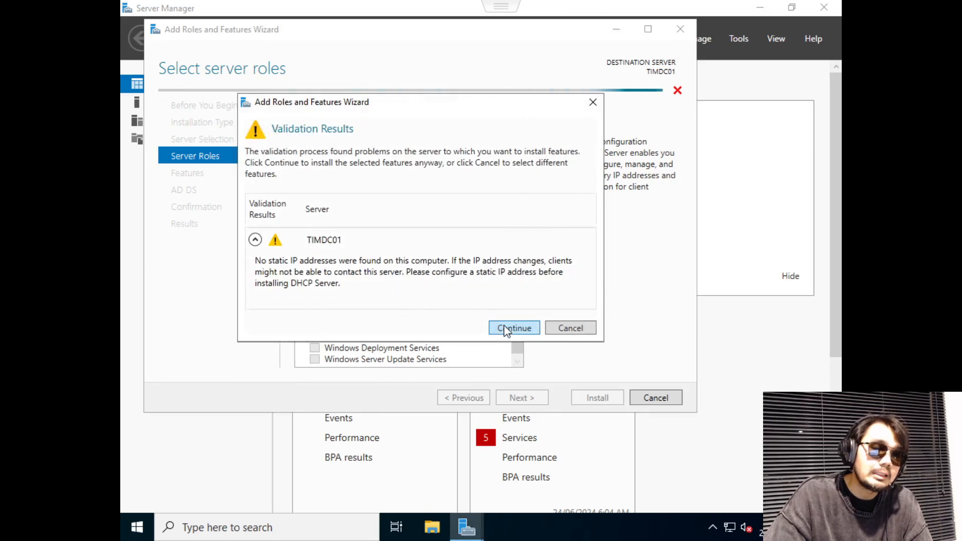
click(507, 330)
click(320, 228)
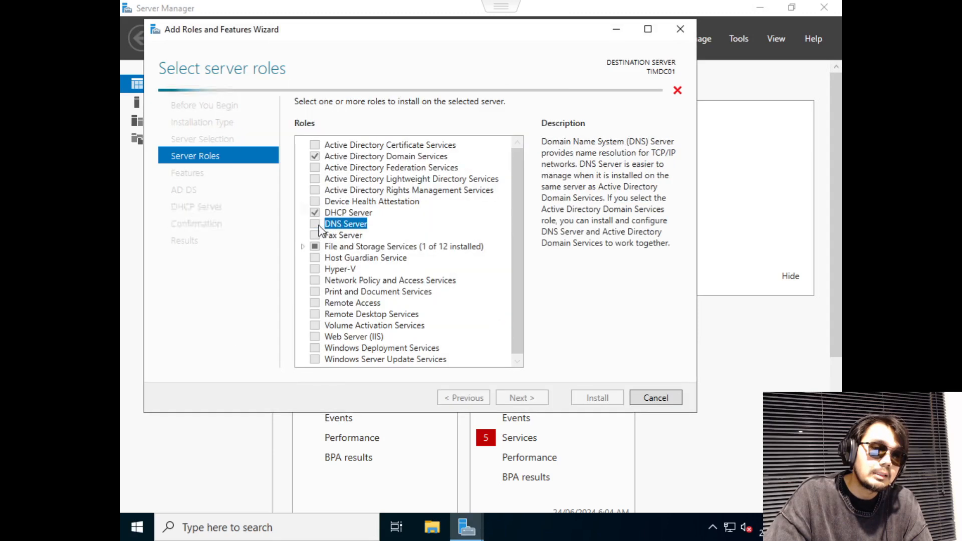
click(449, 329)
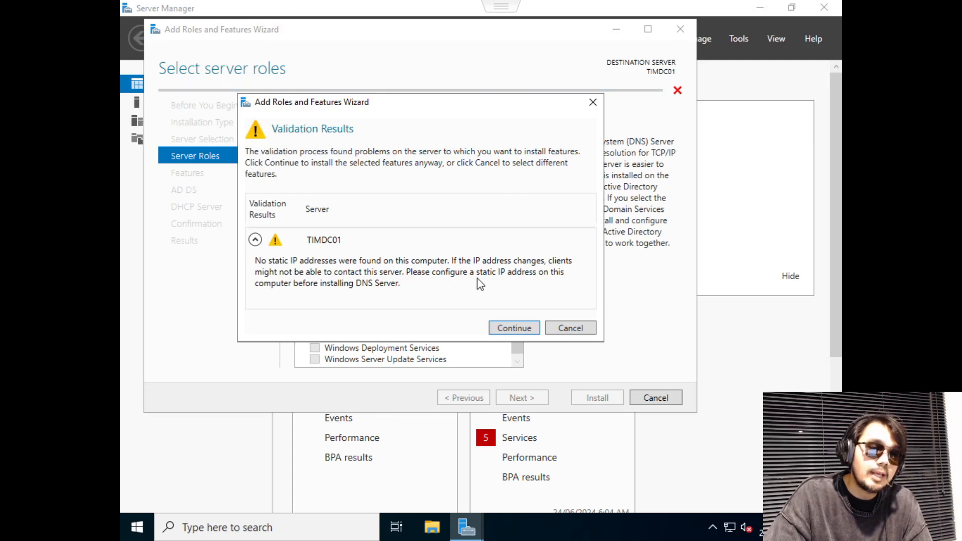
click(516, 329)
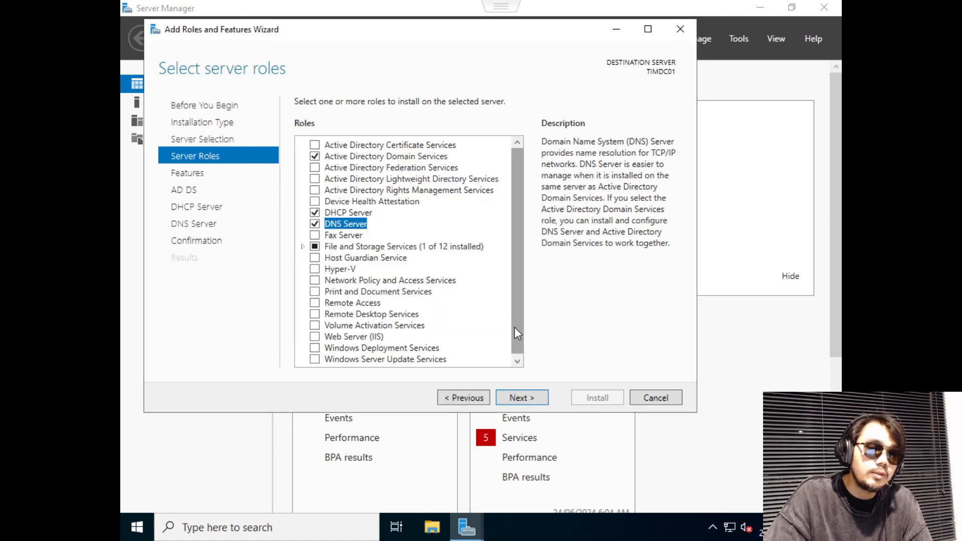
Advance through the Features, AD DS, DHCP and DNS pages to confirmation and start installing.
click(524, 397)
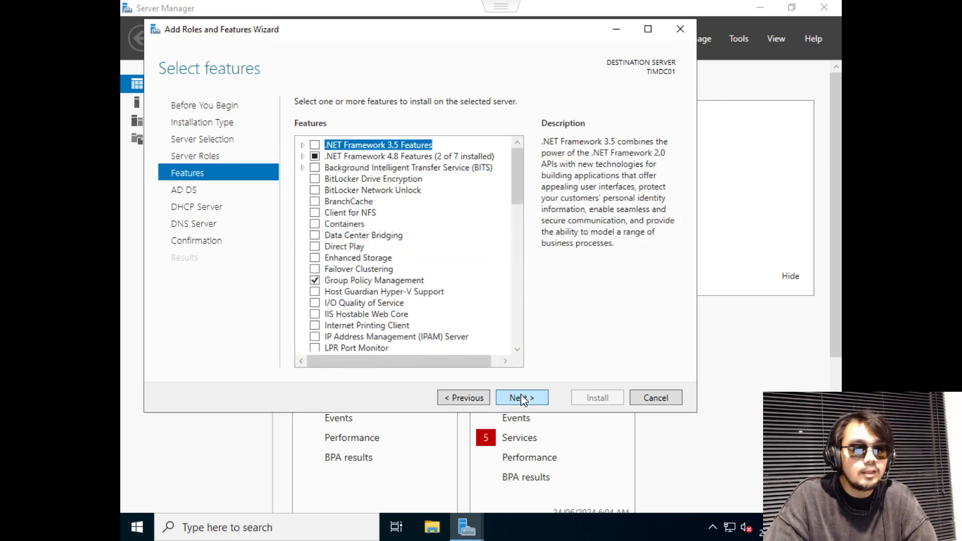
click(528, 399)
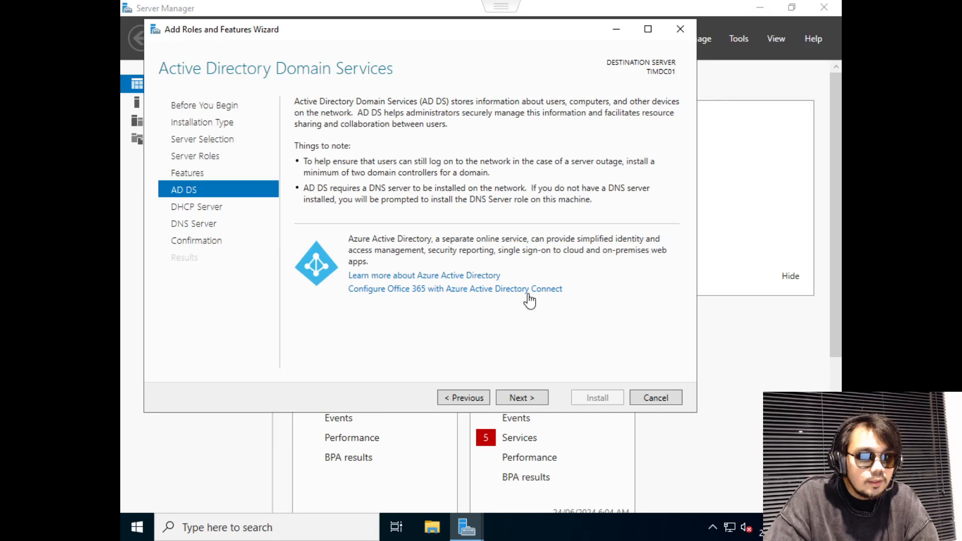
click(521, 397)
click(523, 397)
click(524, 395)
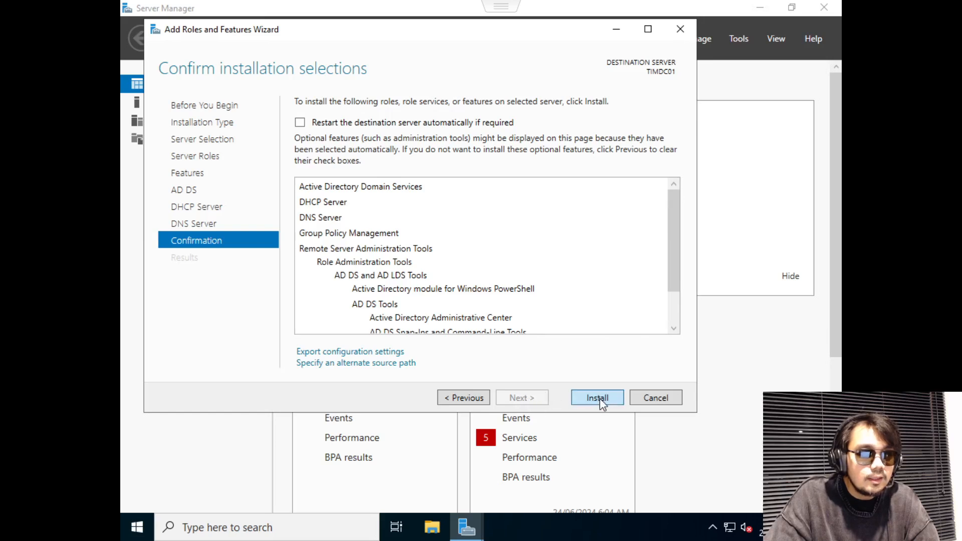
click(598, 399)
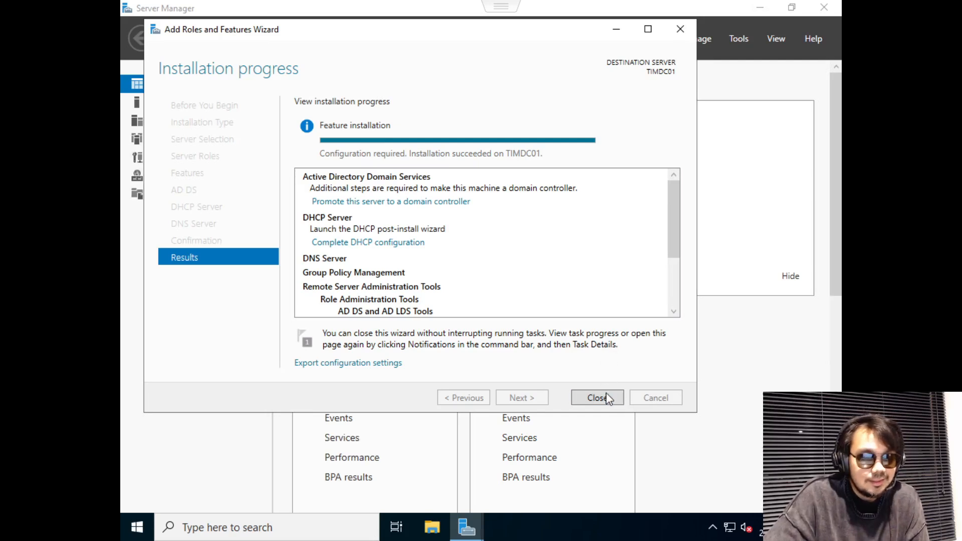
Once installation succeeds, close the wizard and view the post-deployment configuration notifications.
scroll(584, 247, down, 1)
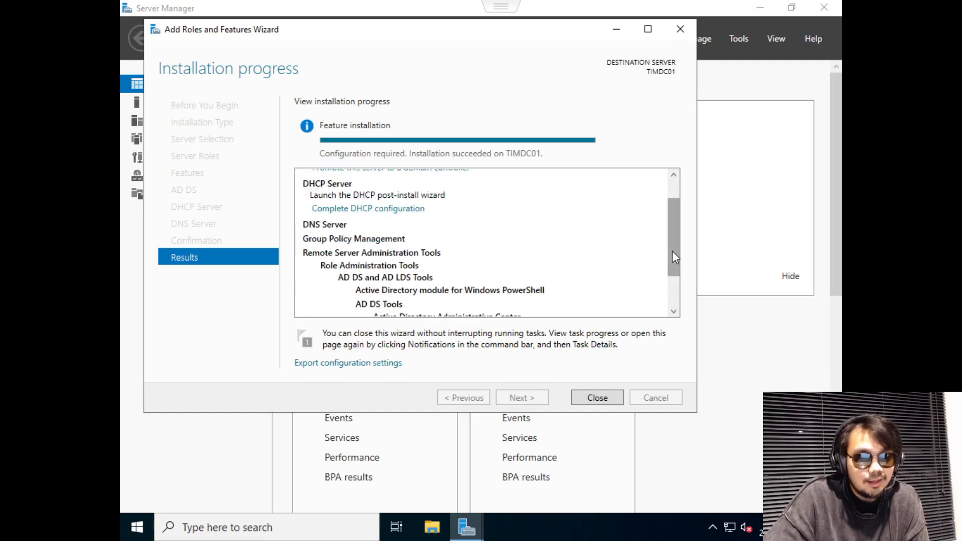
drag(674, 256, 683, 333)
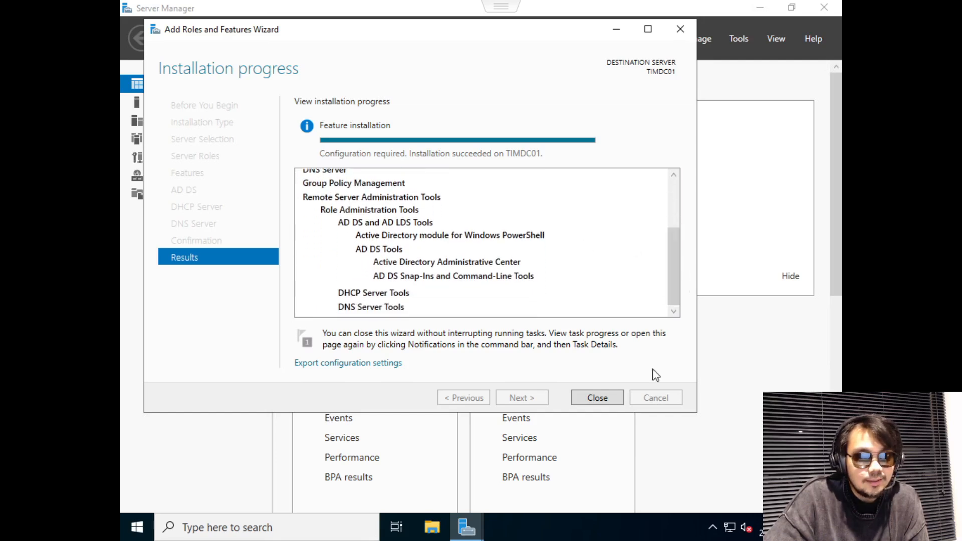
click(616, 404)
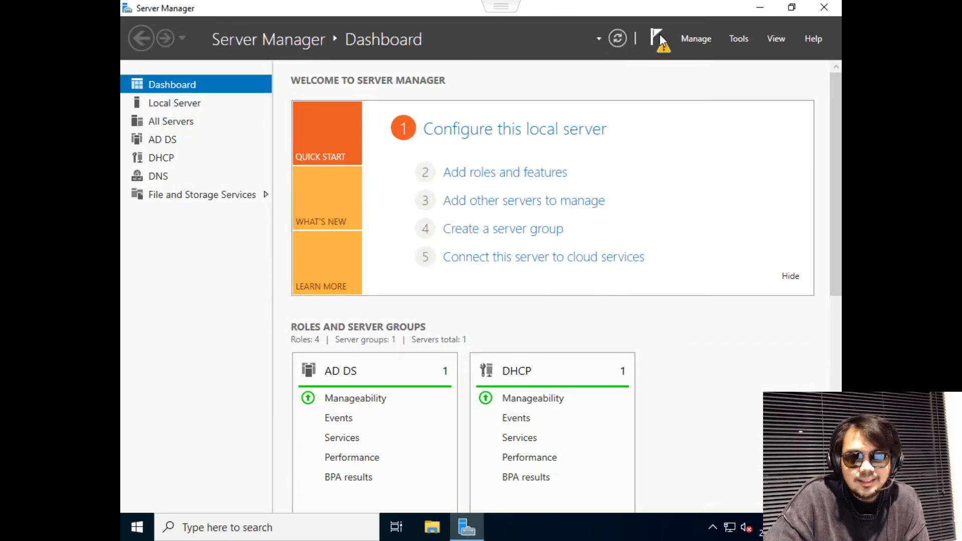
click(661, 40)
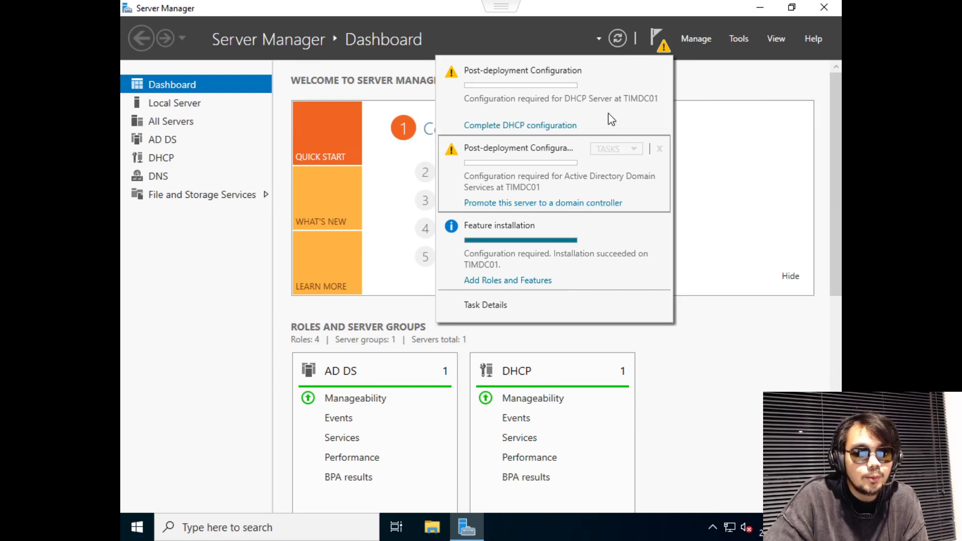
Launch 'Promote this server to a domain controller' from the notifications.
click(653, 31)
click(653, 31)
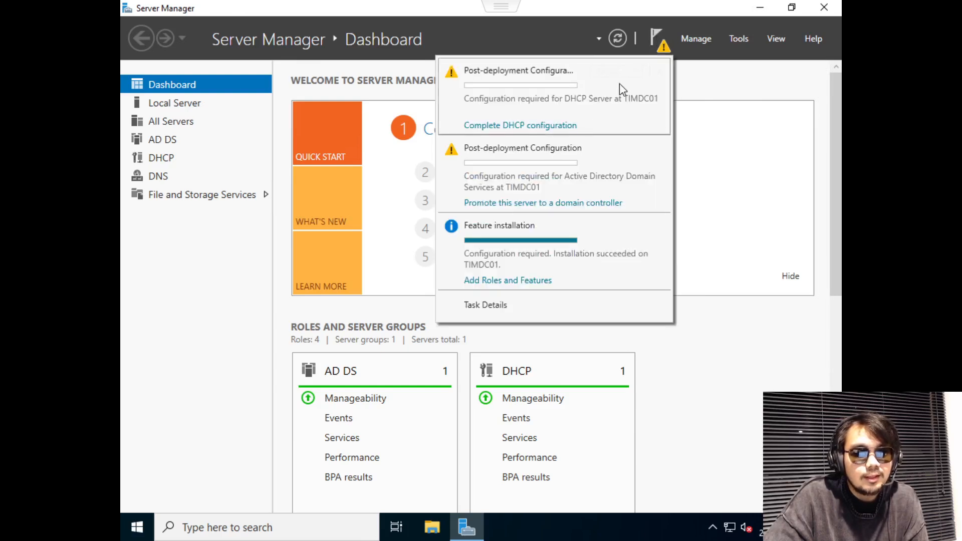
click(556, 202)
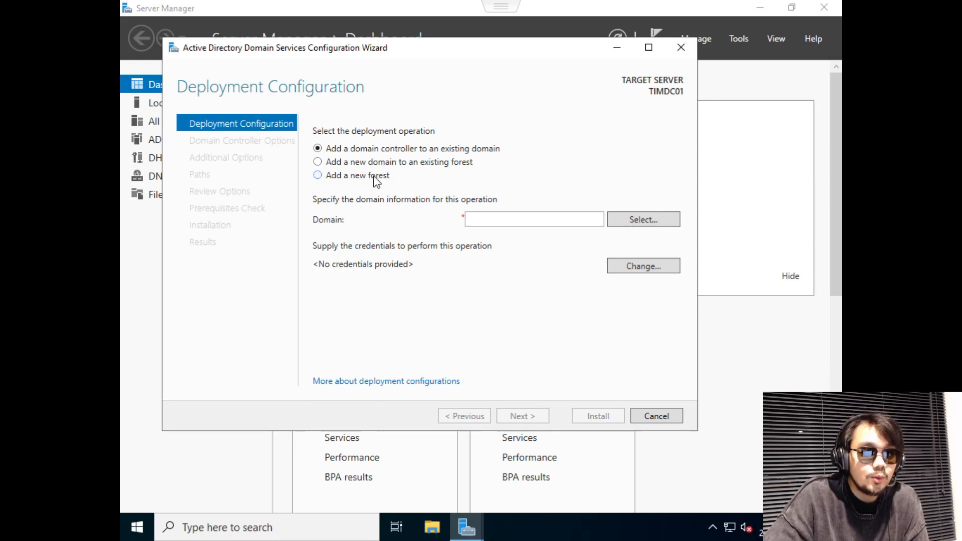
Choose Add a new forest with root domain name timkleen.com.
click(377, 178)
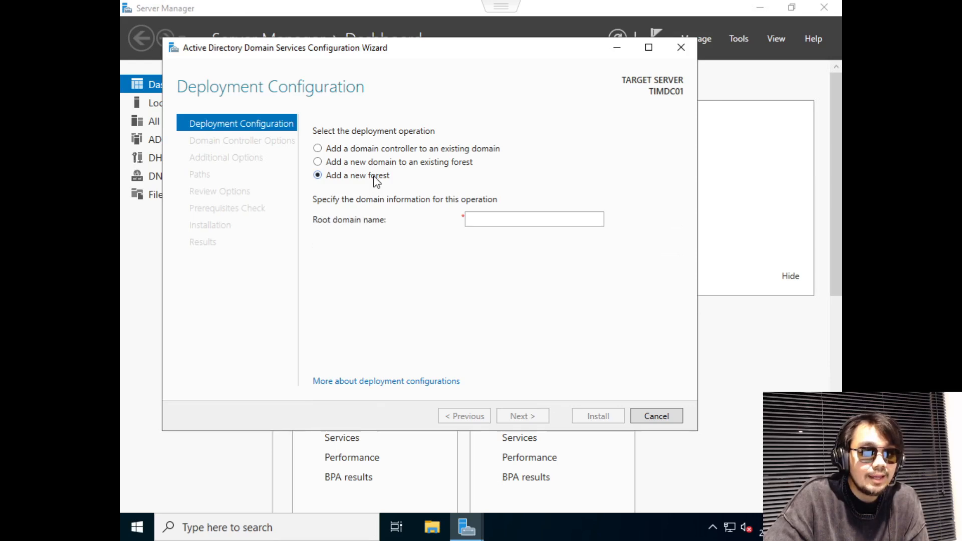
click(493, 220)
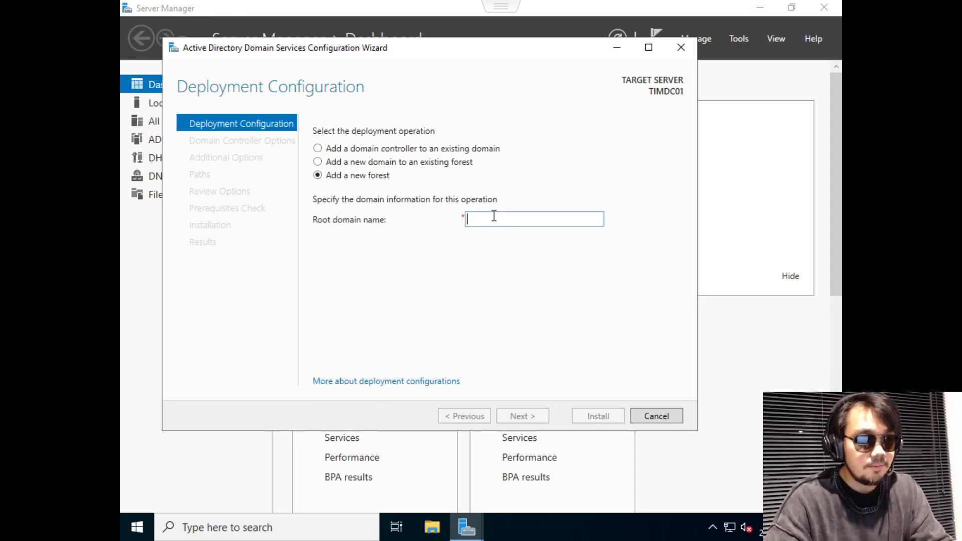
text(TIM)
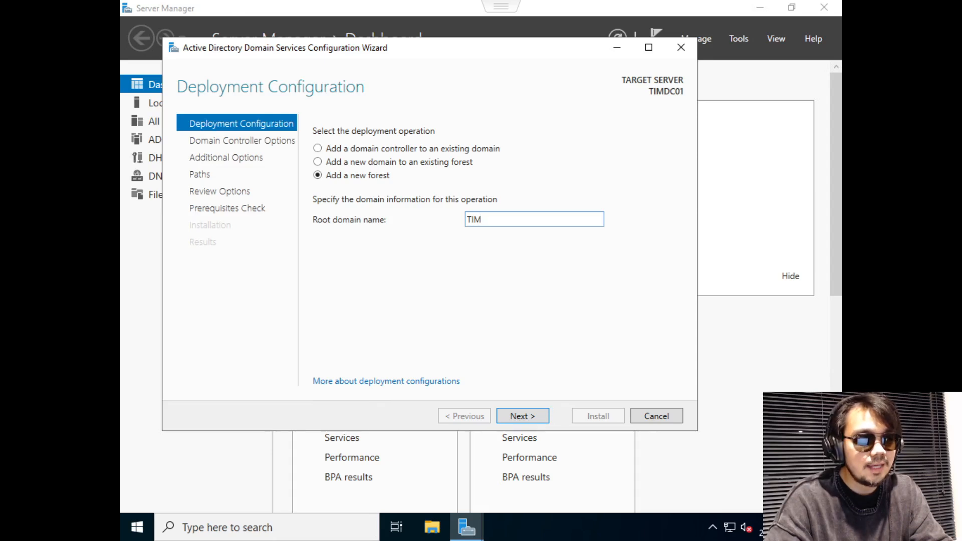
text(KLD)
key(BackSpace)
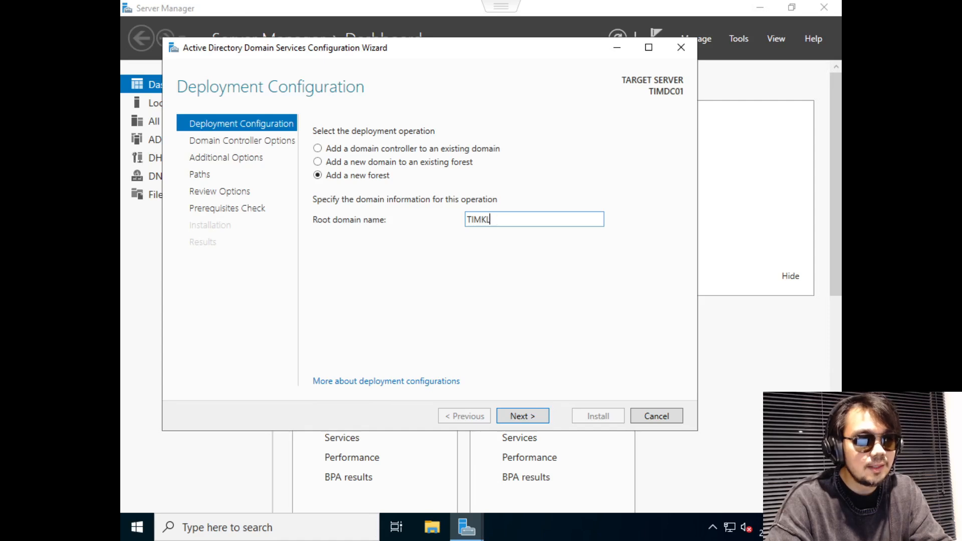
key(BackSpace)
key(BackSpace)
key(BackSpace)
key(BackSpace)
key(BackSpace)
text(tim)
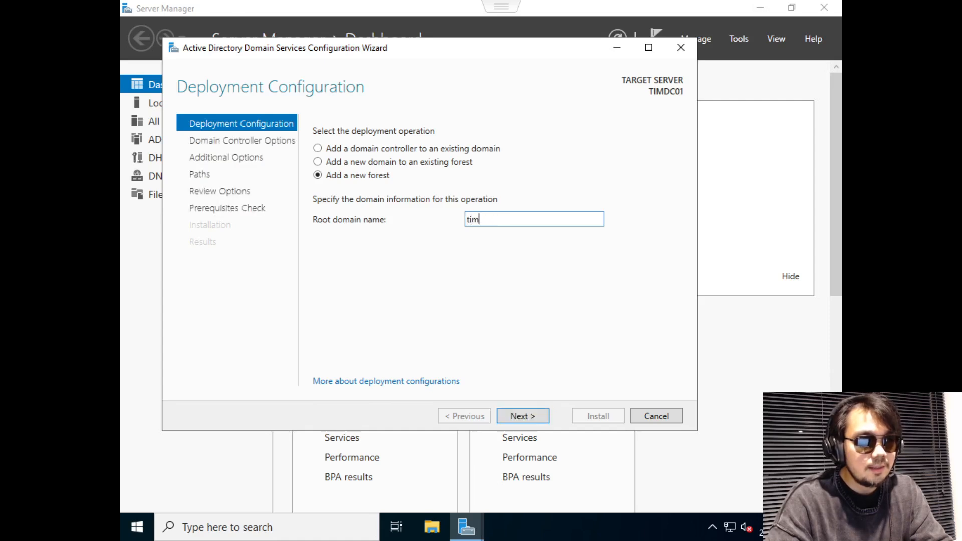
text(kleen)
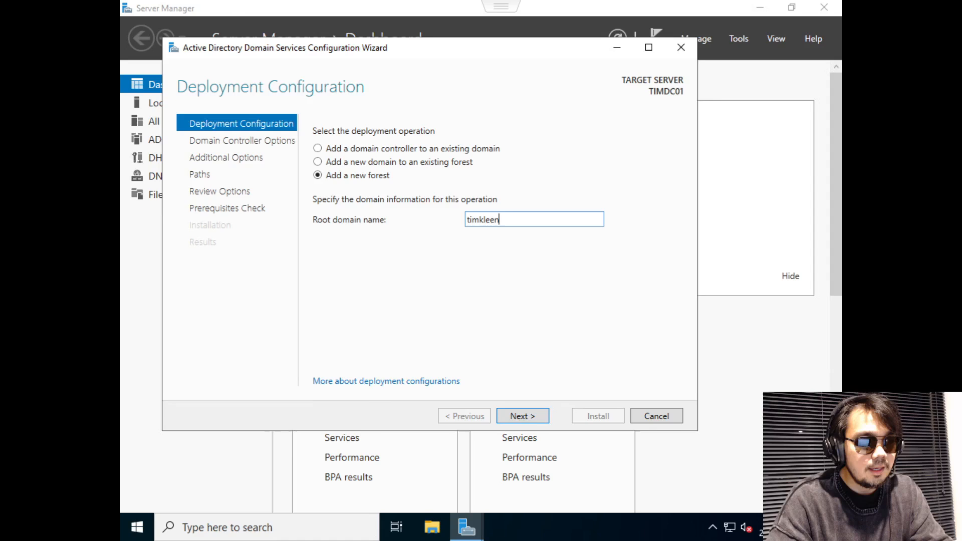
text(.com)
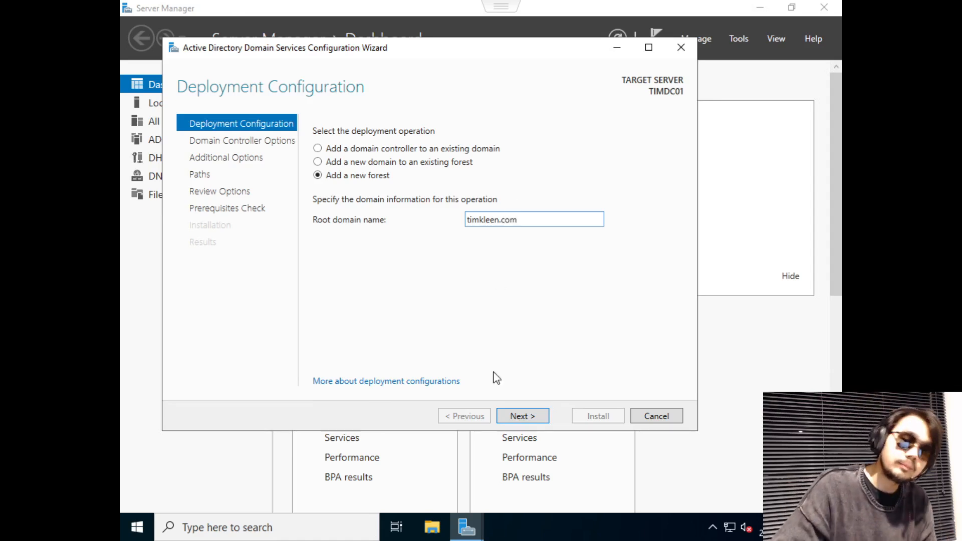
Continue to Domain Controller Options, keeping forest functional level Windows Server 2016.
click(521, 416)
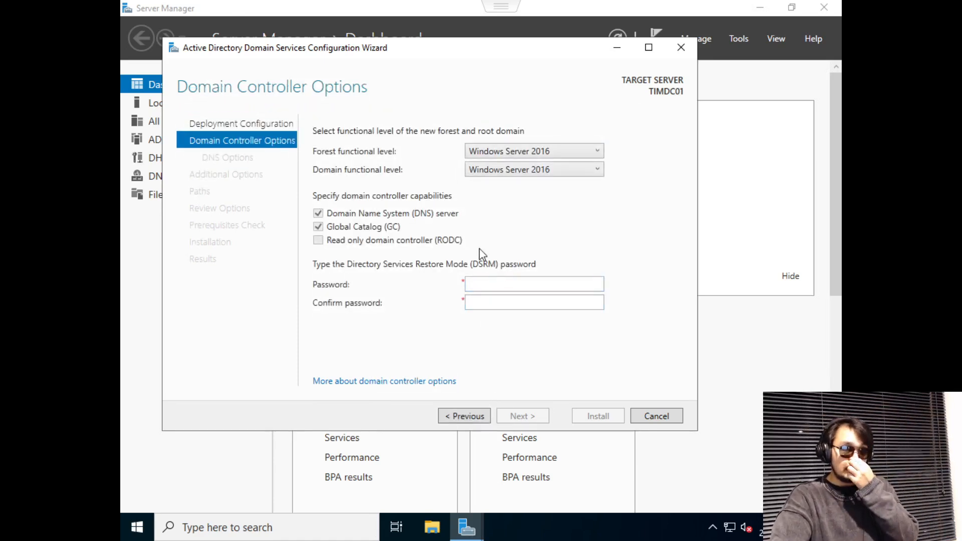
click(512, 152)
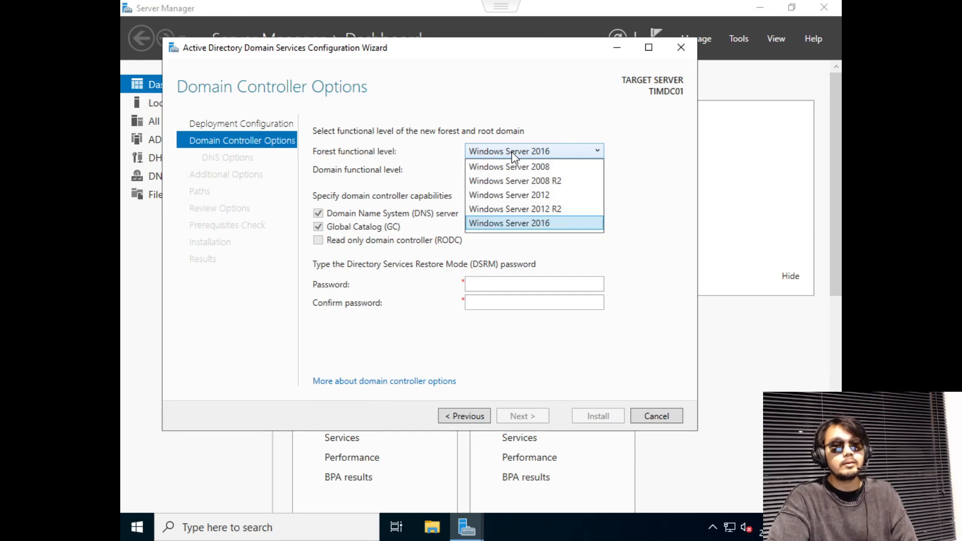
click(513, 153)
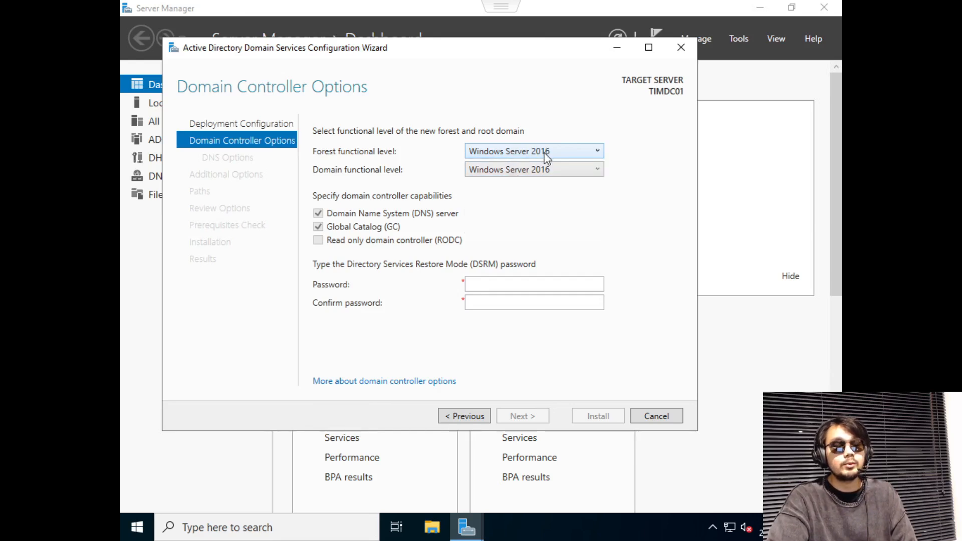
click(566, 152)
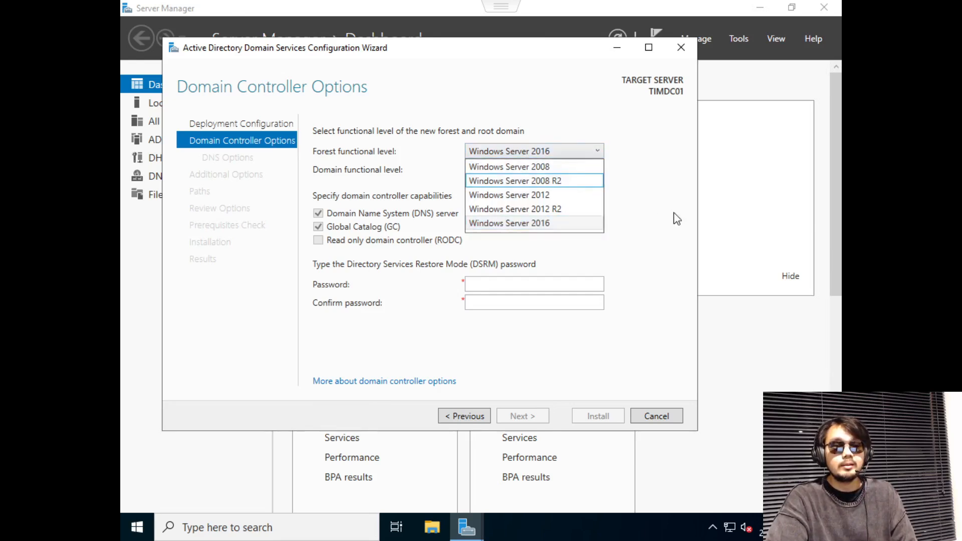
click(634, 198)
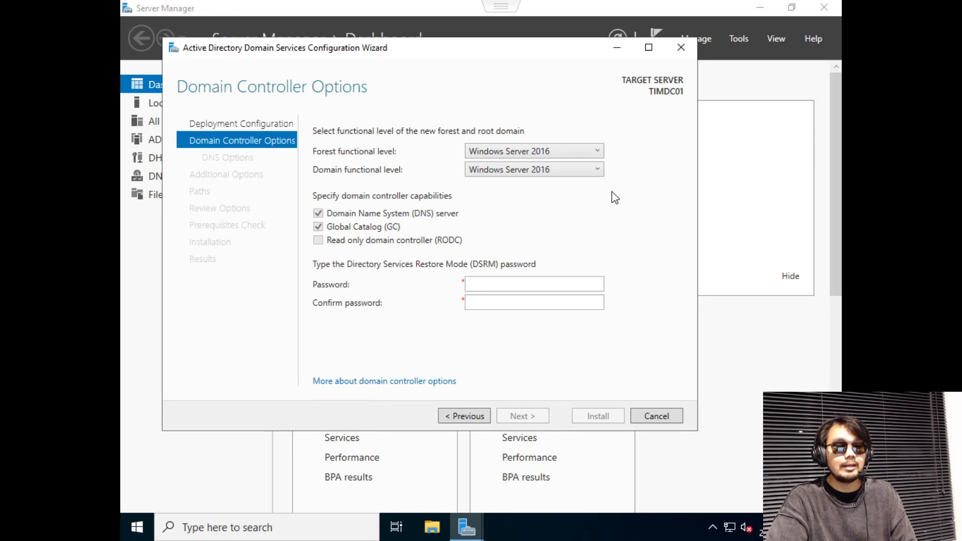
Enter and confirm the DSRM password, then continue to DNS Options.
click(573, 284)
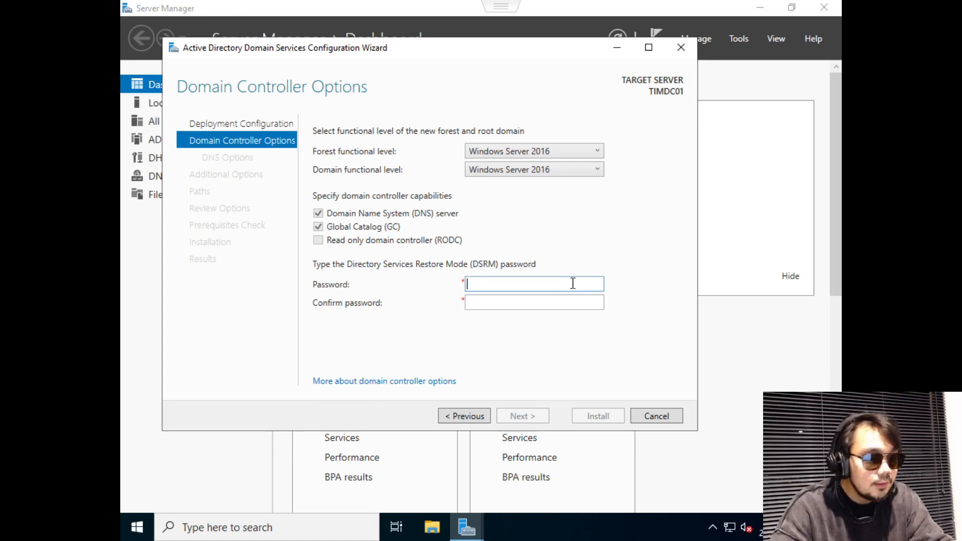
text(Passwor)
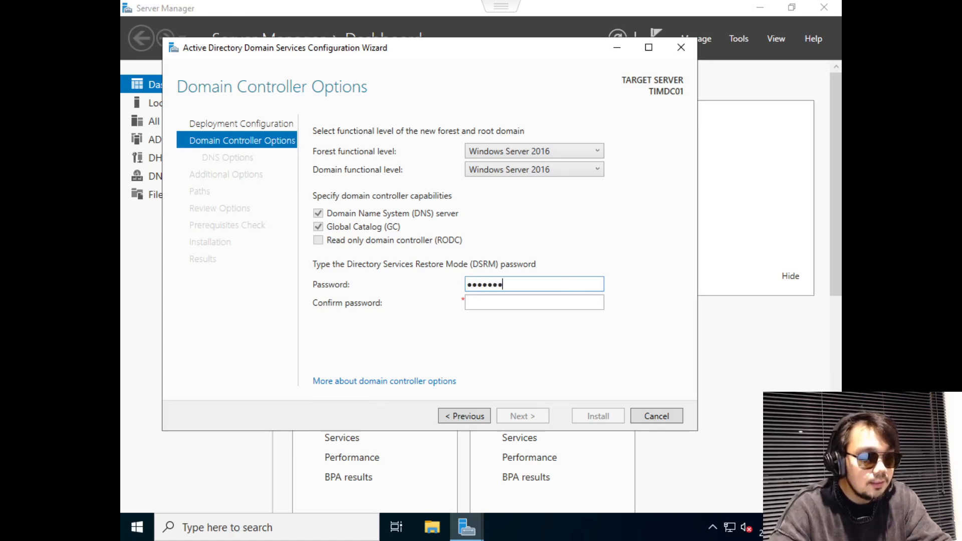
key(Tab)
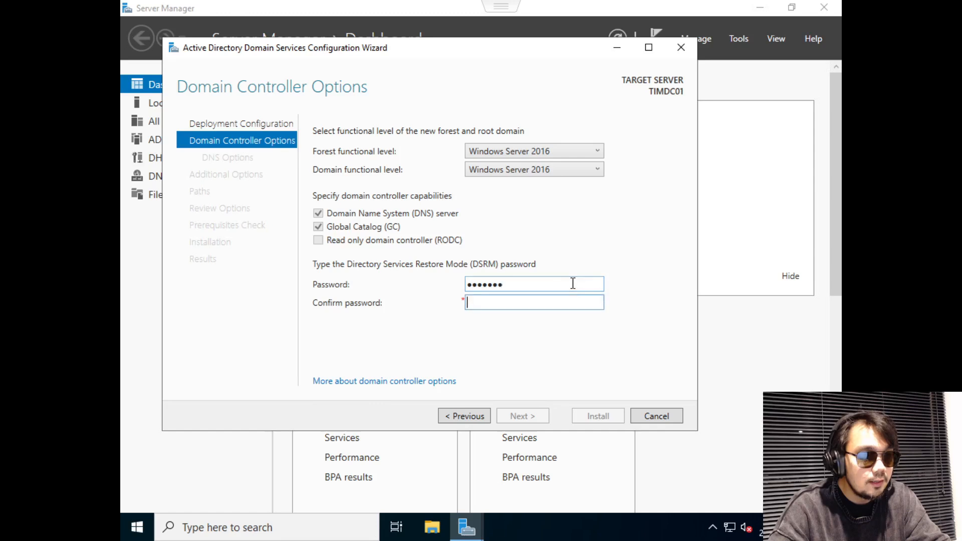
text(Passwor)
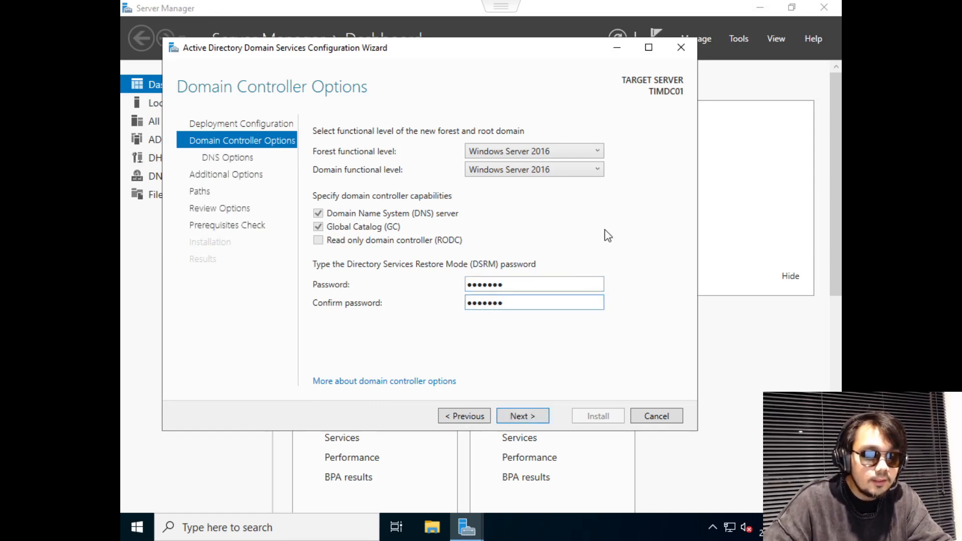
click(533, 412)
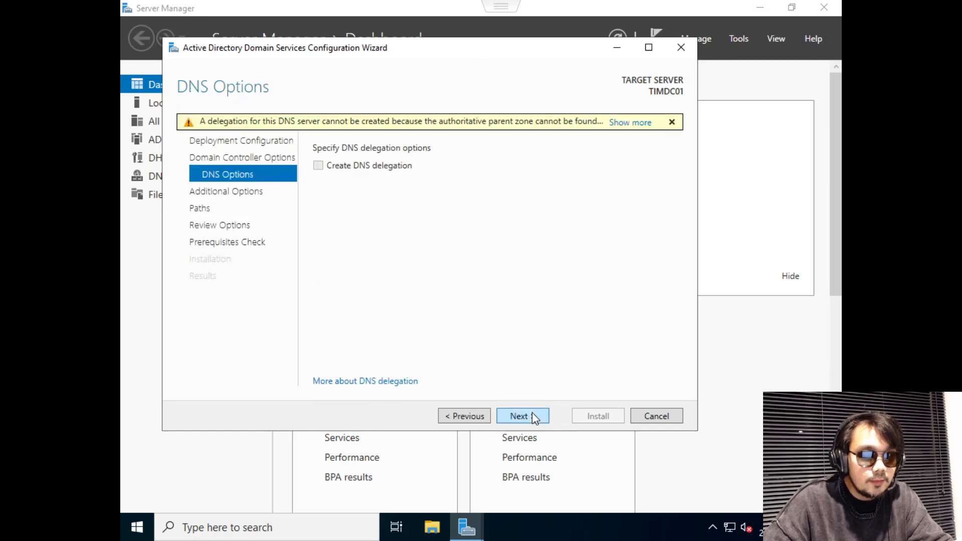
Skip DNS delegation, keep NetBIOS name TIMKLEEN and default paths, and proceed to prerequisites check.
click(535, 417)
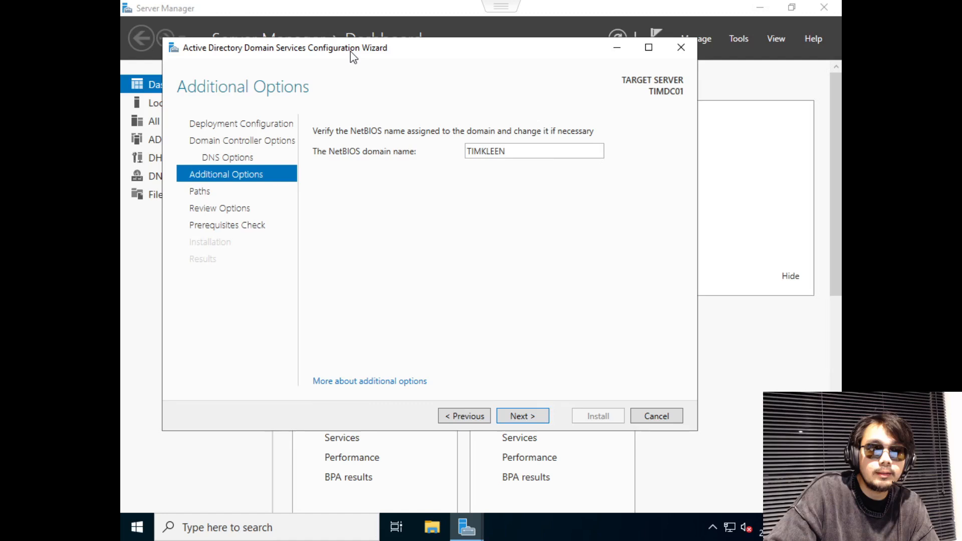
drag(350, 51, 393, 67)
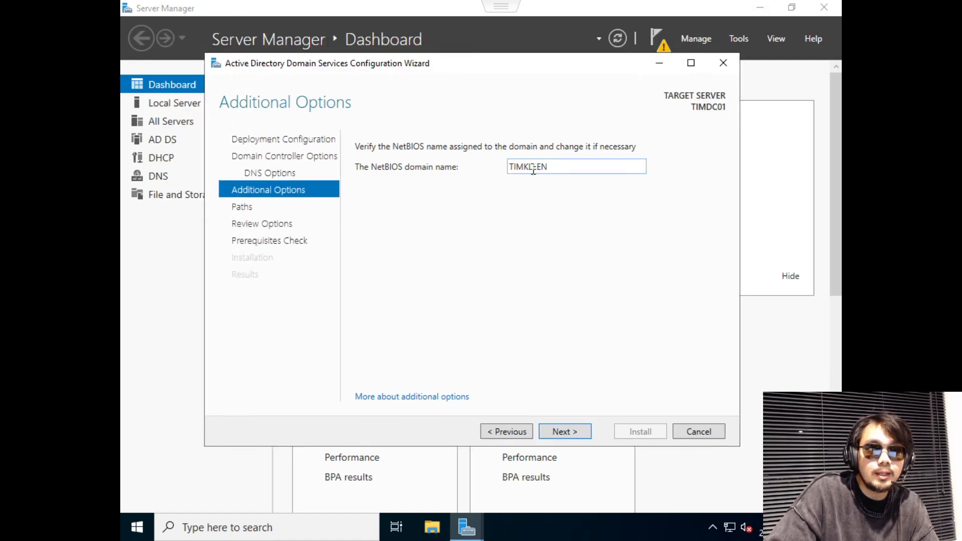
double_click(562, 166)
click(564, 166)
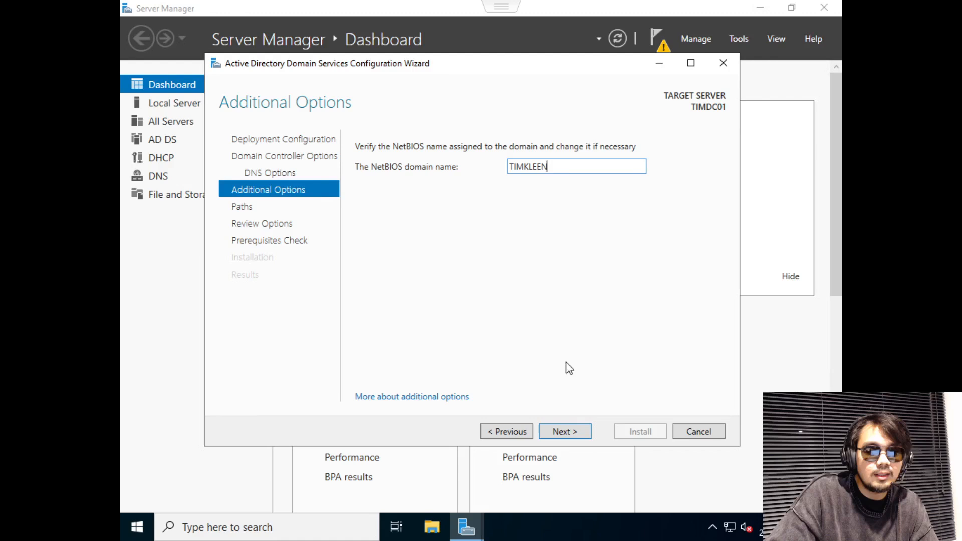
click(578, 434)
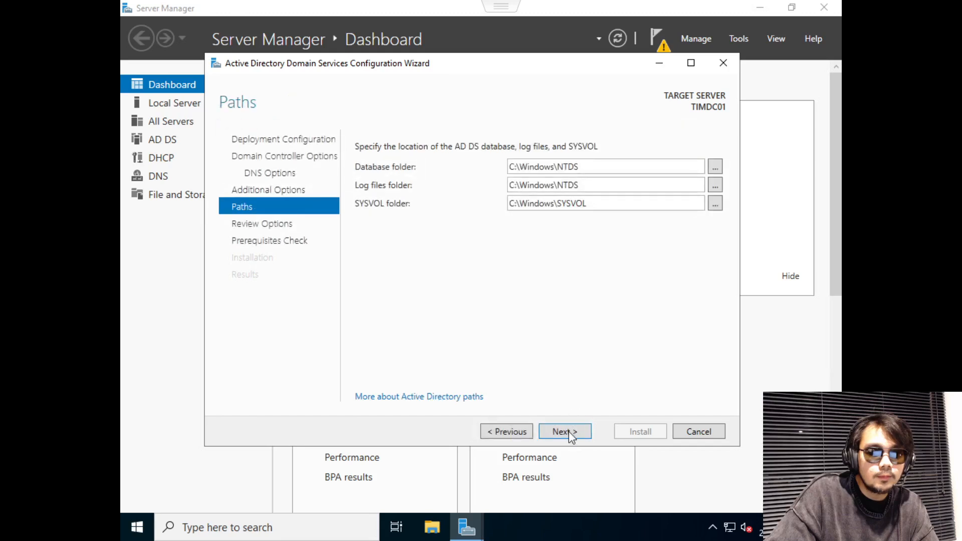
click(574, 432)
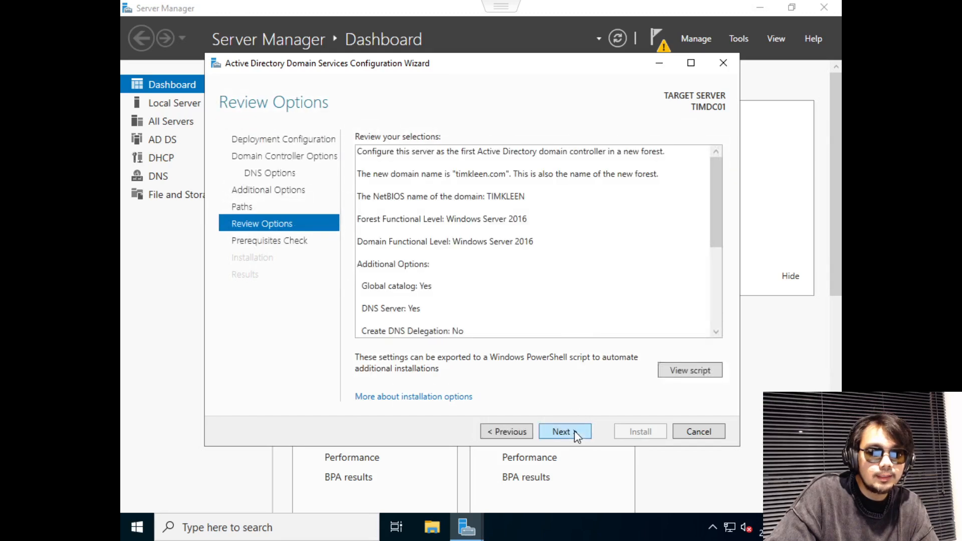
click(574, 432)
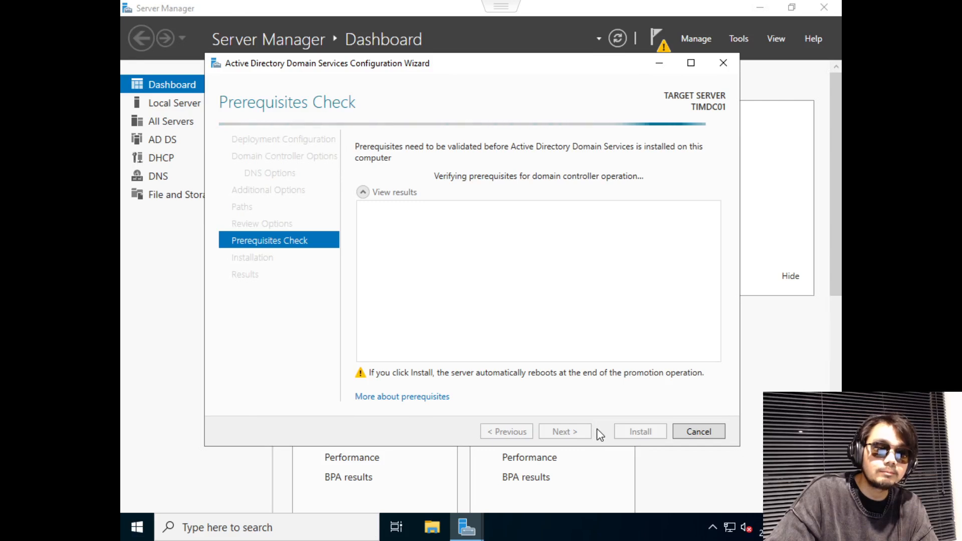
Install AD DS to promote TIMDC01 for timkleen.com, dismiss the sign-out notice, and close the Results page.
click(633, 432)
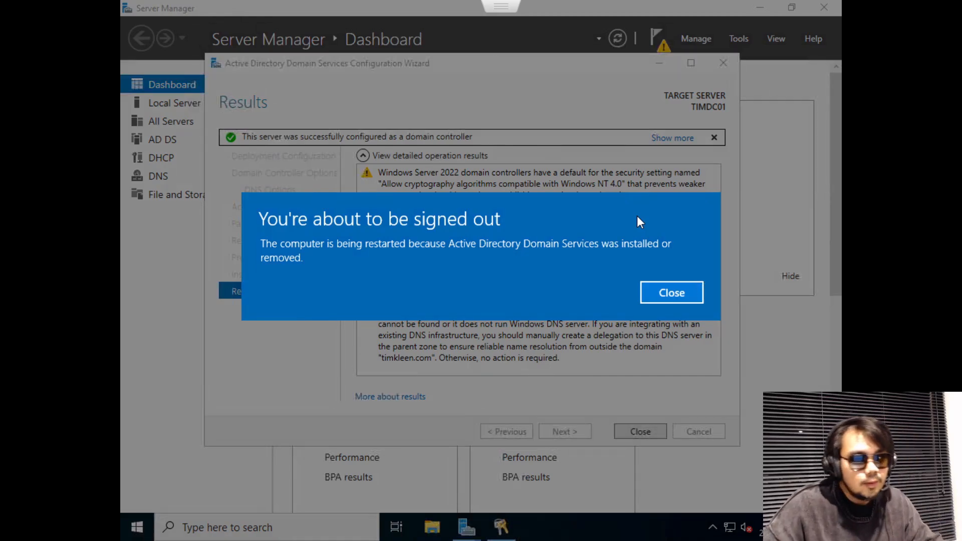
click(657, 289)
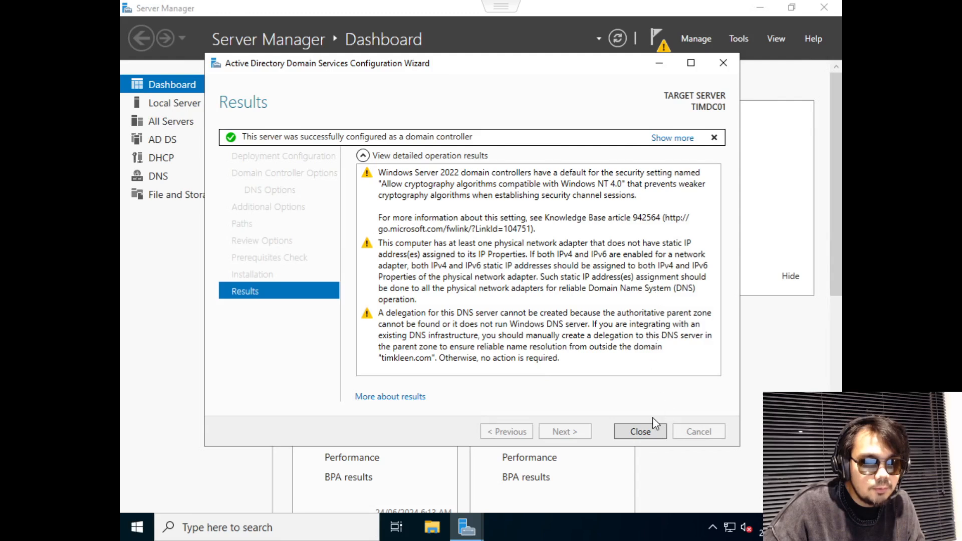
click(648, 433)
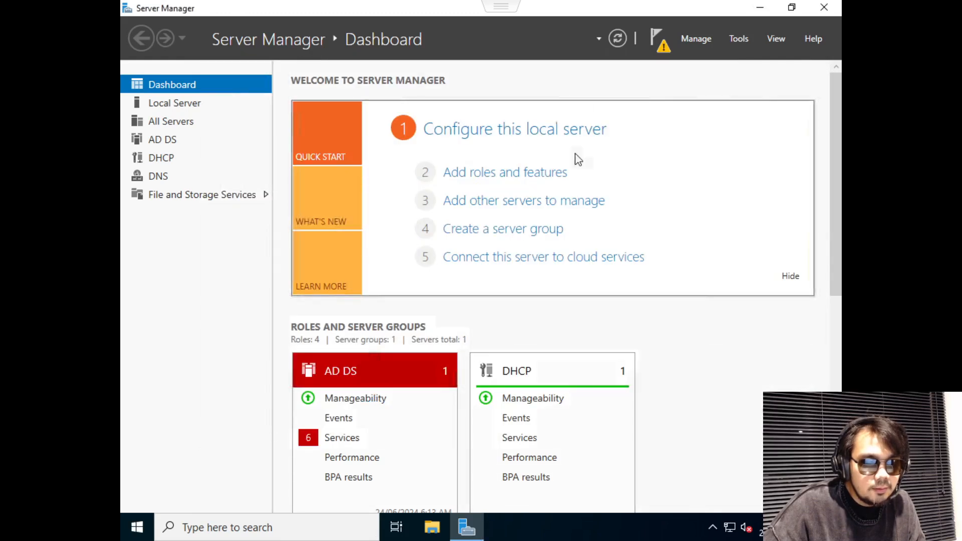
Dismiss the open menus and let TIMDC01 restart through 'Applying computer settings' to the lock screen.
click(650, 44)
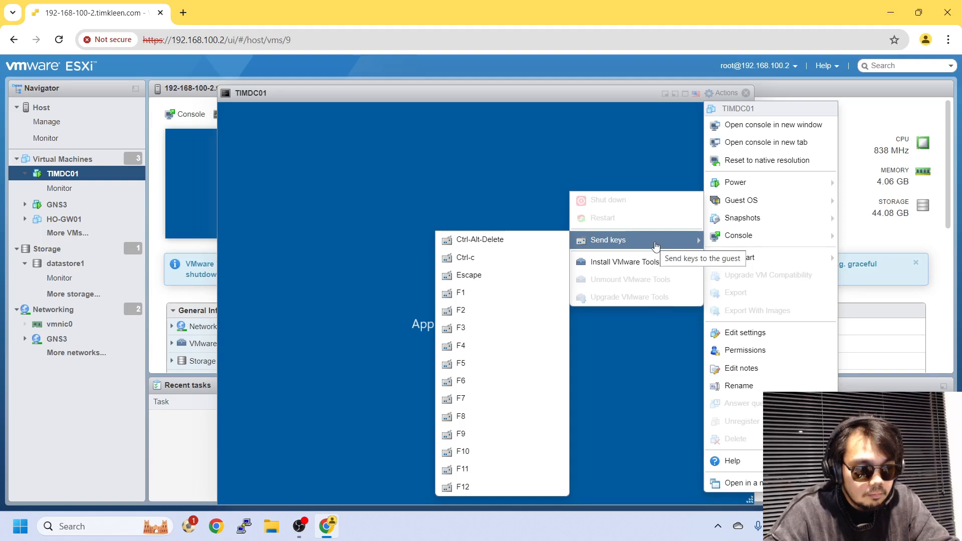
click(521, 143)
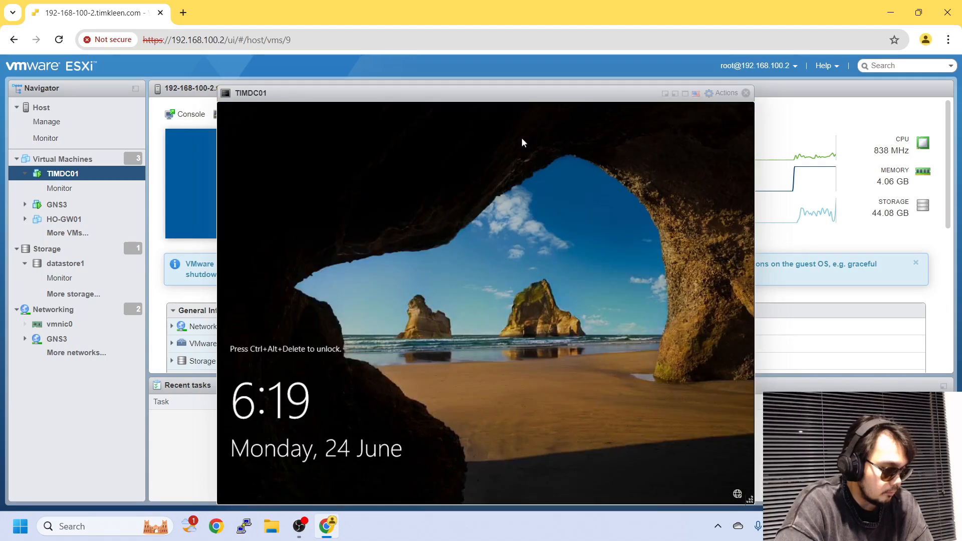
Send Ctrl+Alt+Delete to the console and sign in with the domain administrator password.
click(685, 94)
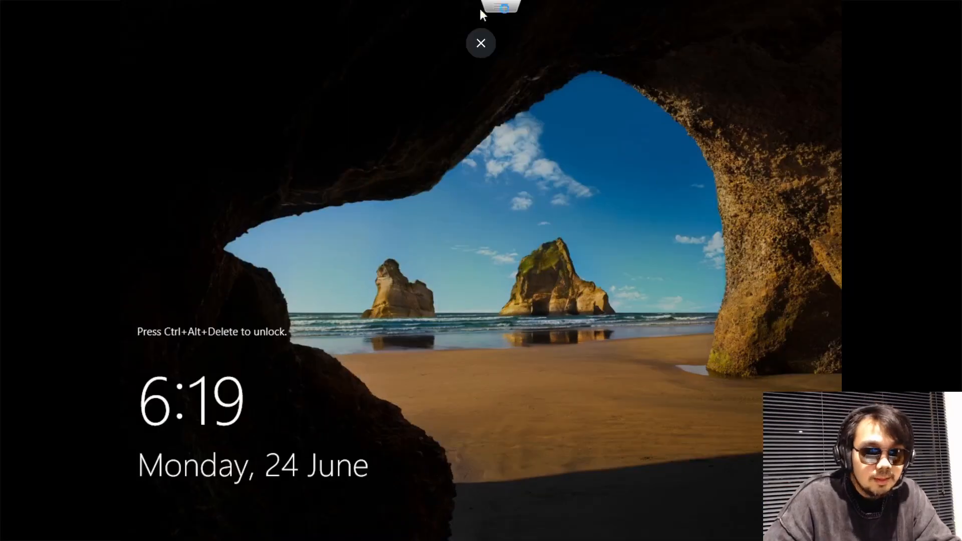
click(480, 43)
key(ctrl+alt+Insert)
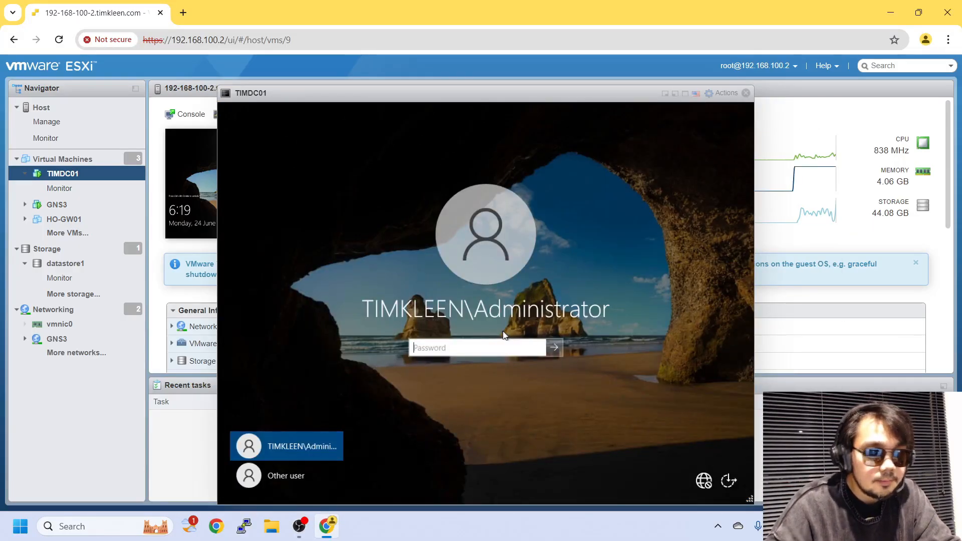
click(498, 347)
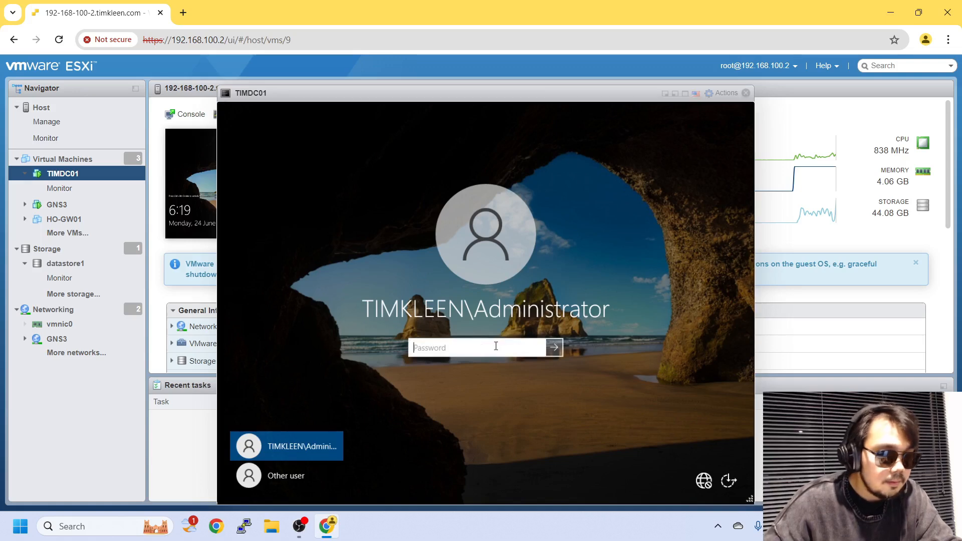
text(•••••)
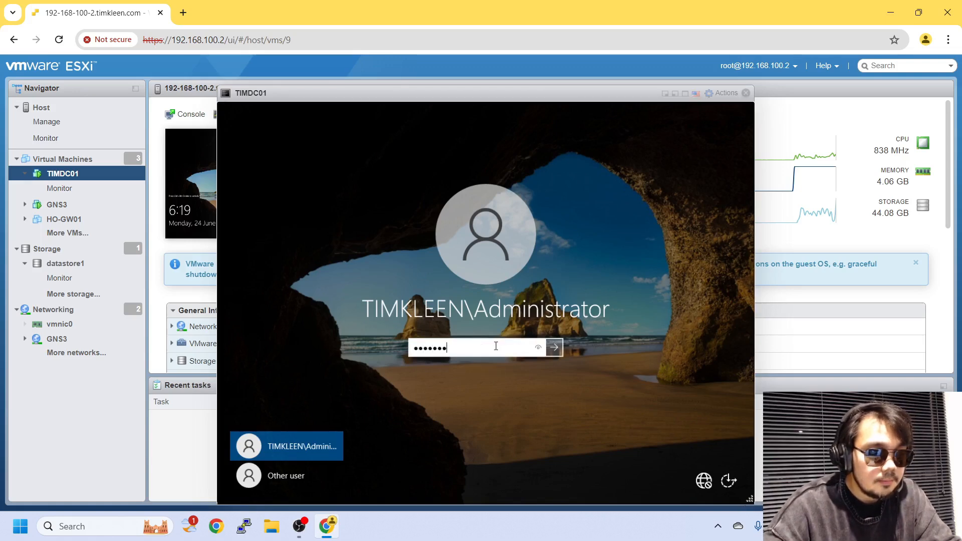
text(••)
key(Return)
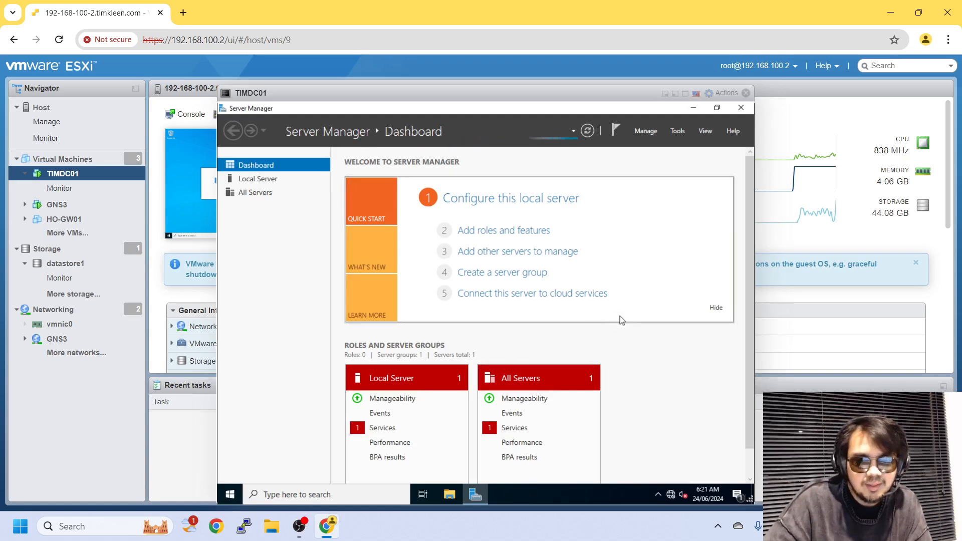
Switch Server Manager to Local Server to confirm TIMDC01 is in the timkleen.com domain.
click(644, 132)
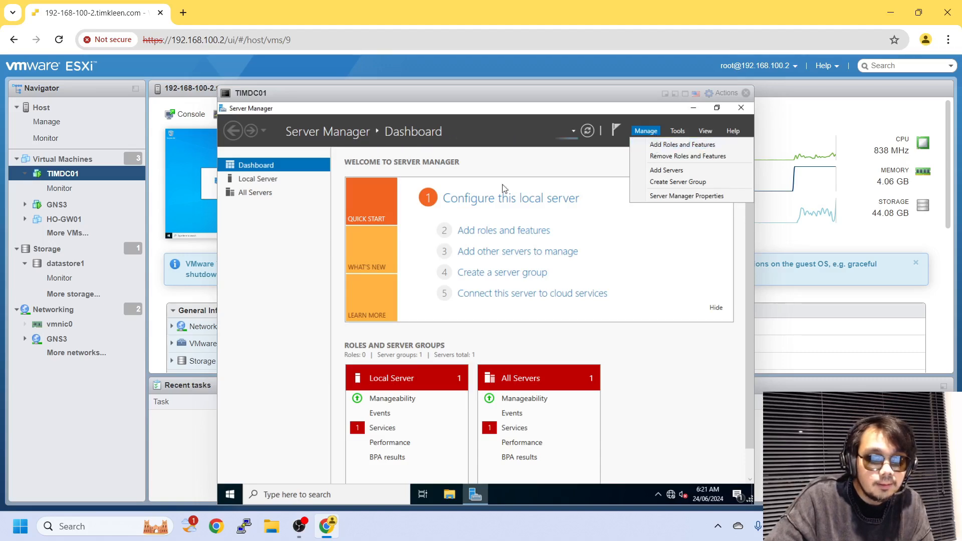
click(262, 186)
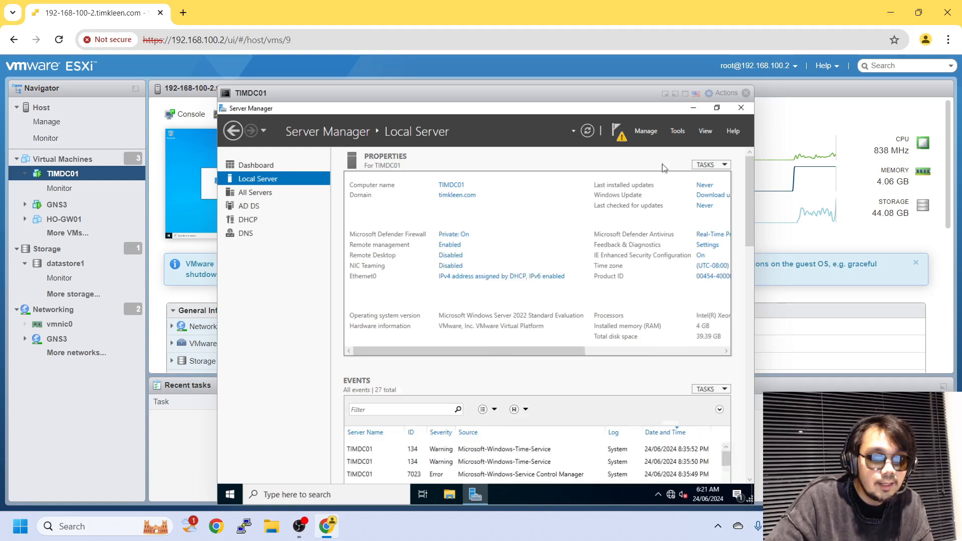
click(619, 133)
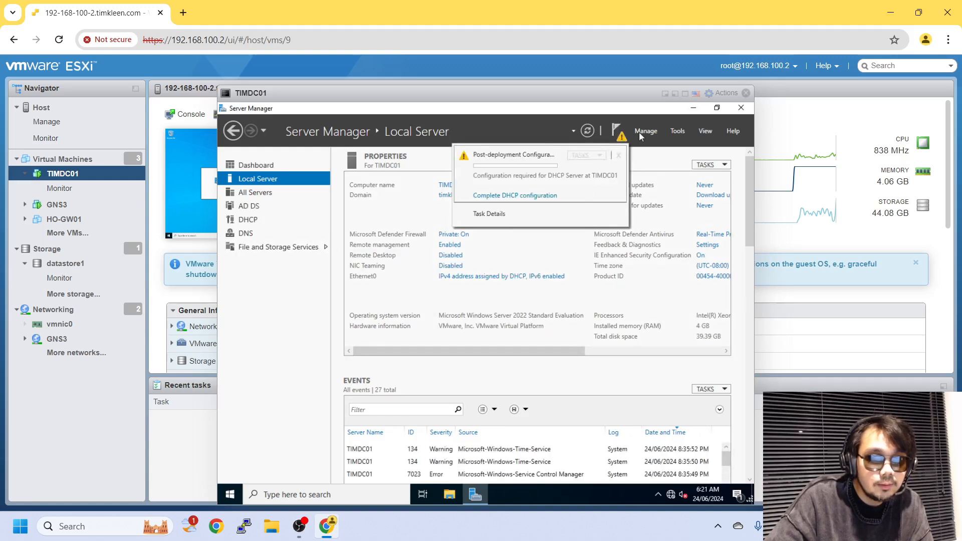
Launch Active Directory Users and Computers from Tools, pin it to the taskbar, and close it.
click(679, 131)
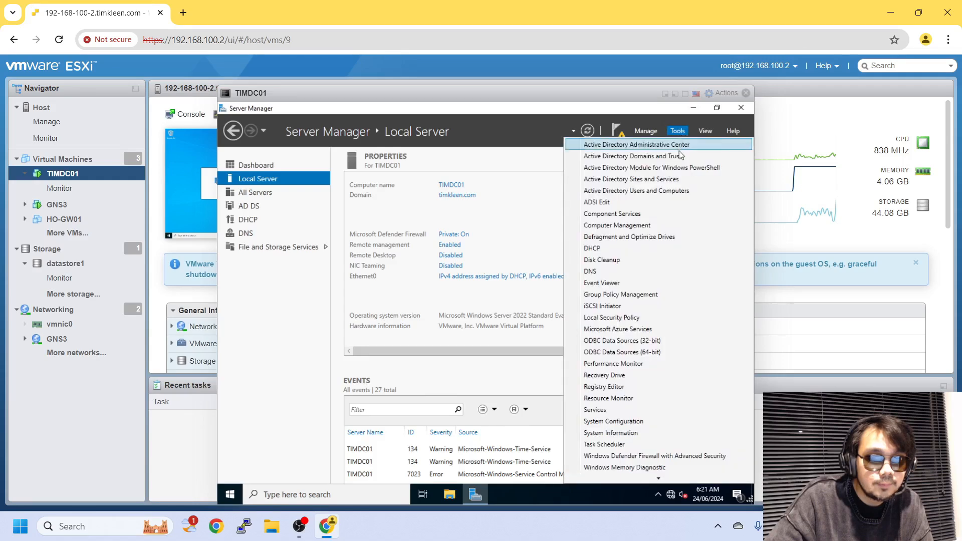
click(672, 191)
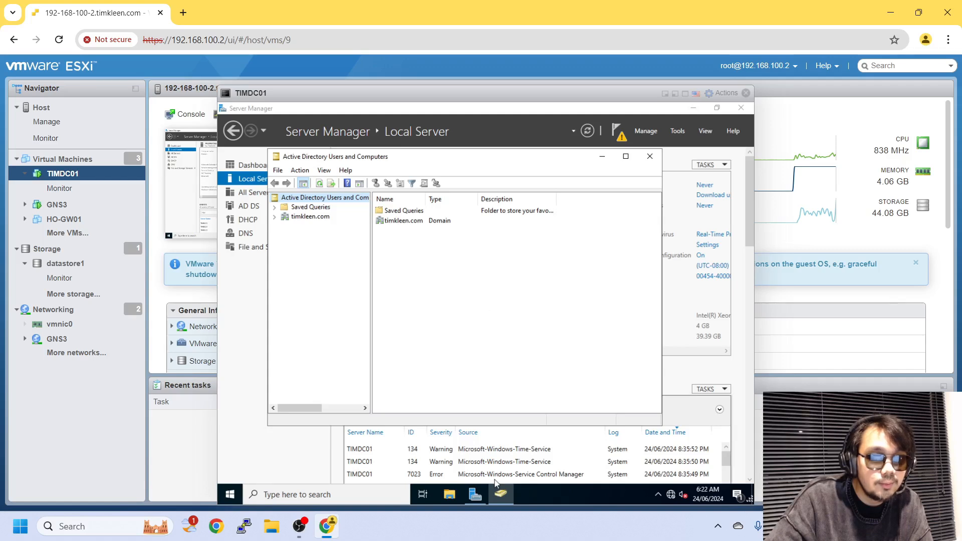
click(496, 499)
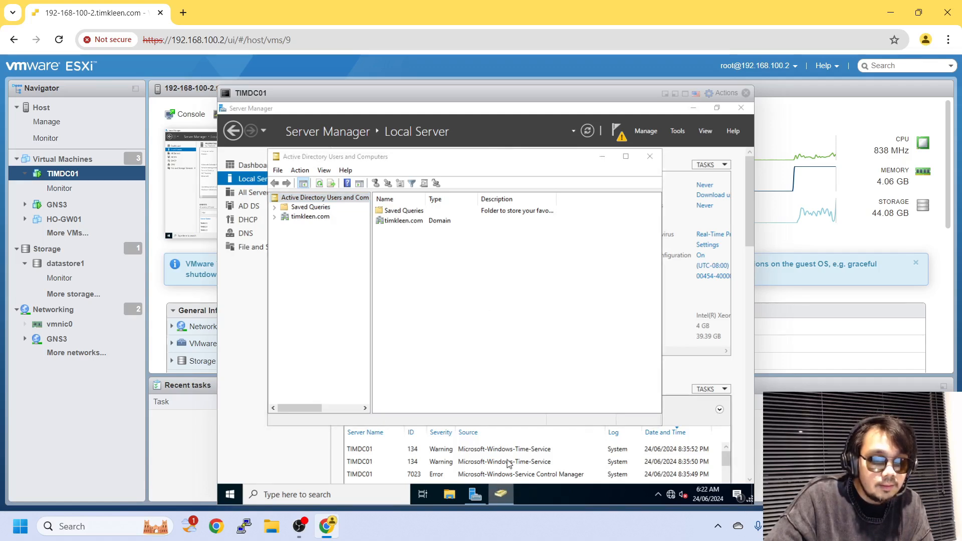
right_click(498, 496)
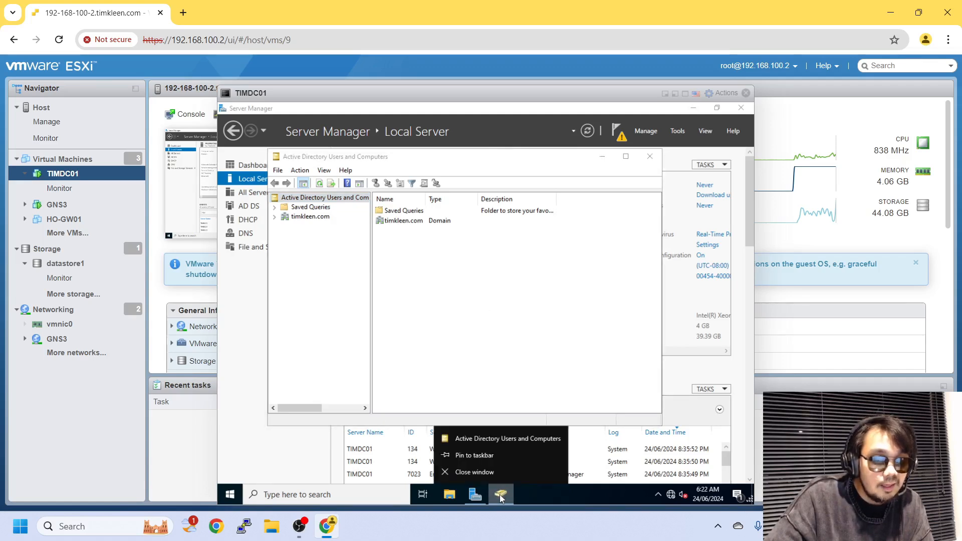
click(506, 456)
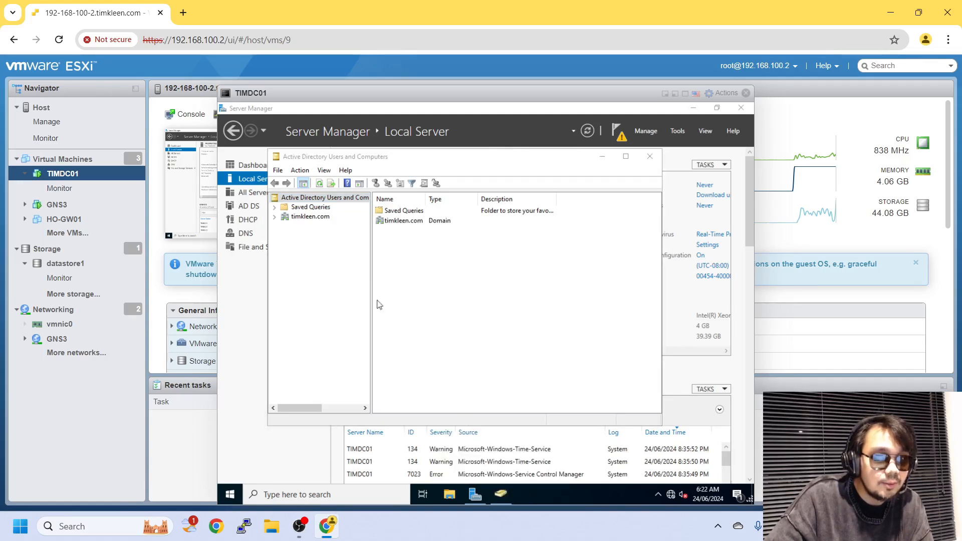
click(650, 157)
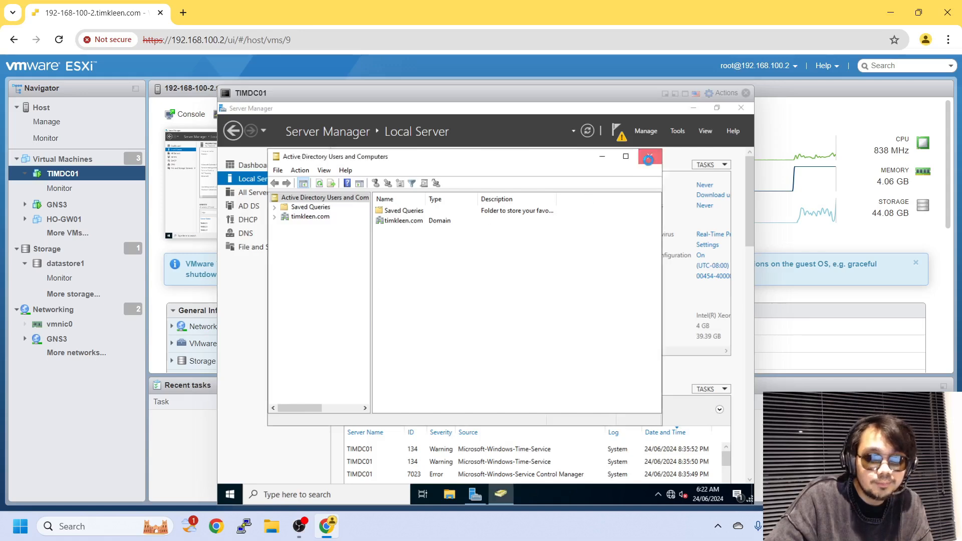
Commit the DHCP post-install configuration to create security groups and authorize DHCP, then close Server Manager.
click(622, 132)
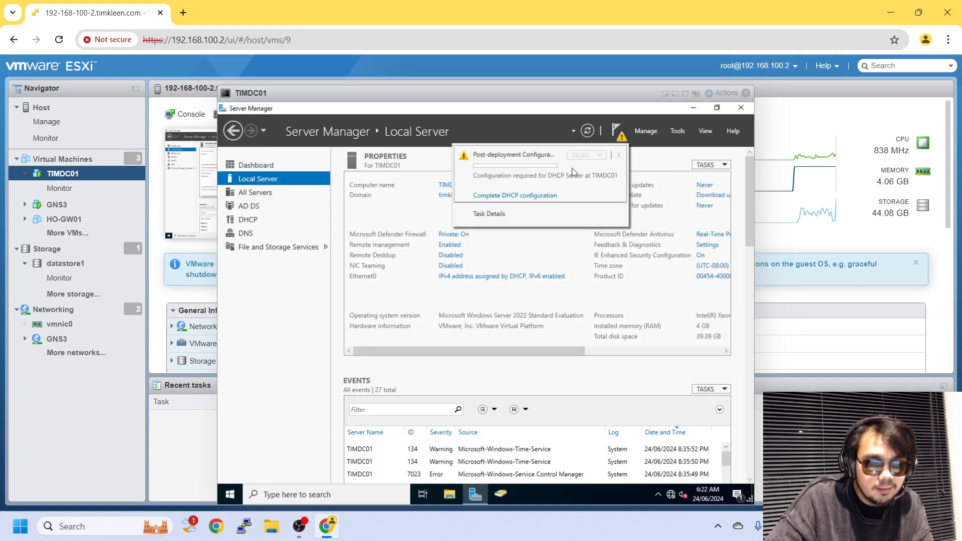
click(540, 196)
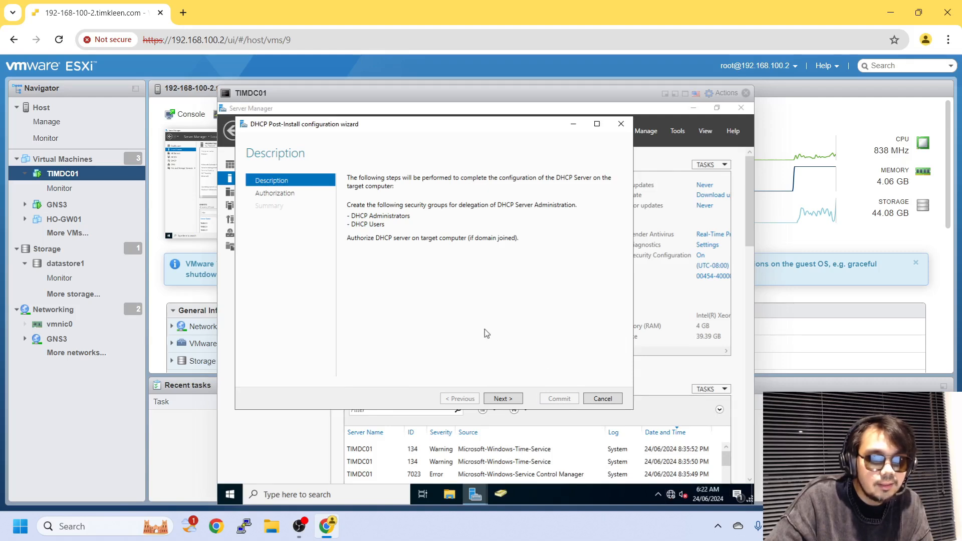
click(513, 399)
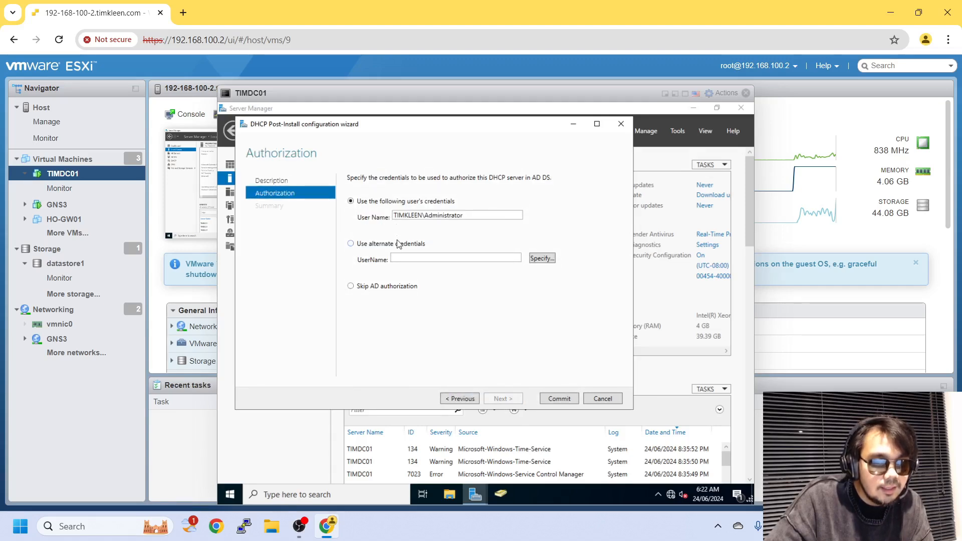
click(555, 400)
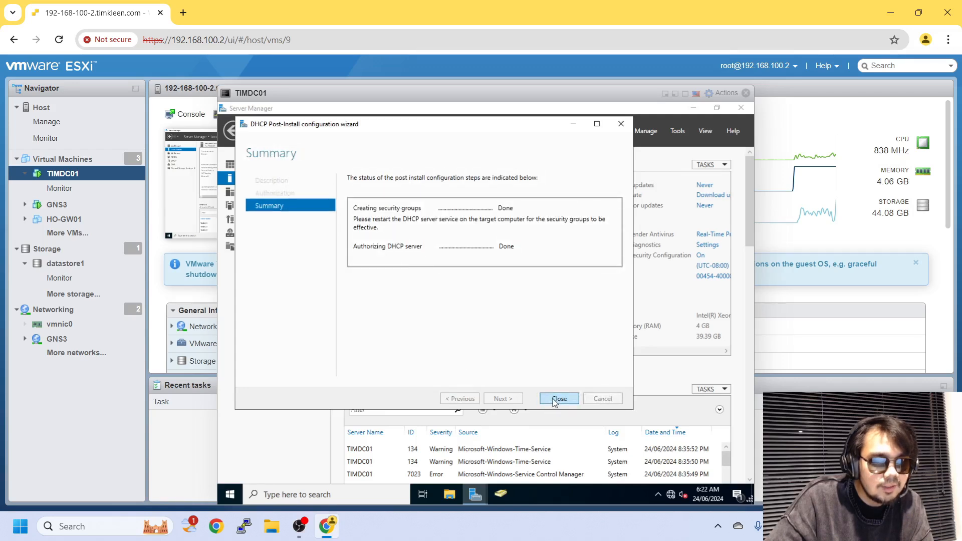
click(557, 399)
click(615, 133)
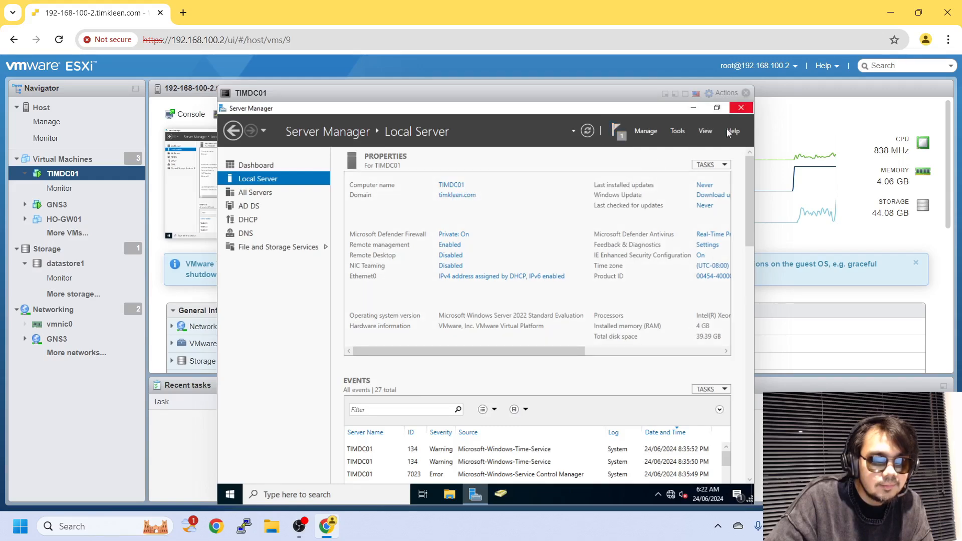
click(741, 108)
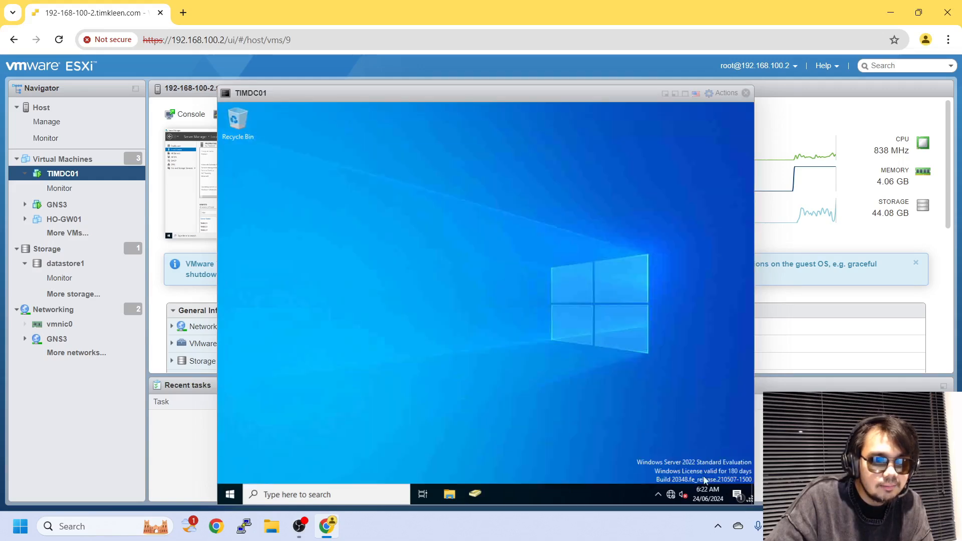
Open the Ethernet0 adapter properties from Network & Internet settings' adapter options.
click(673, 495)
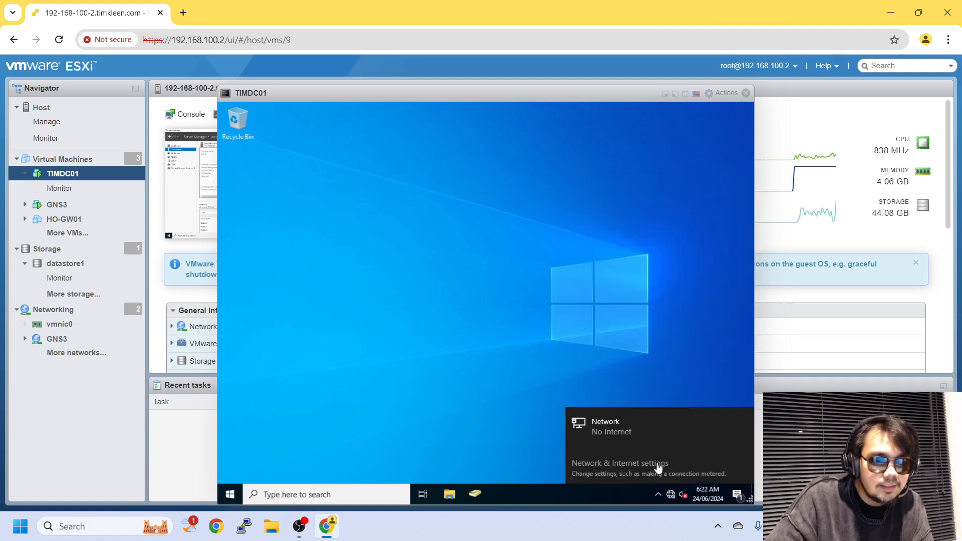
click(659, 468)
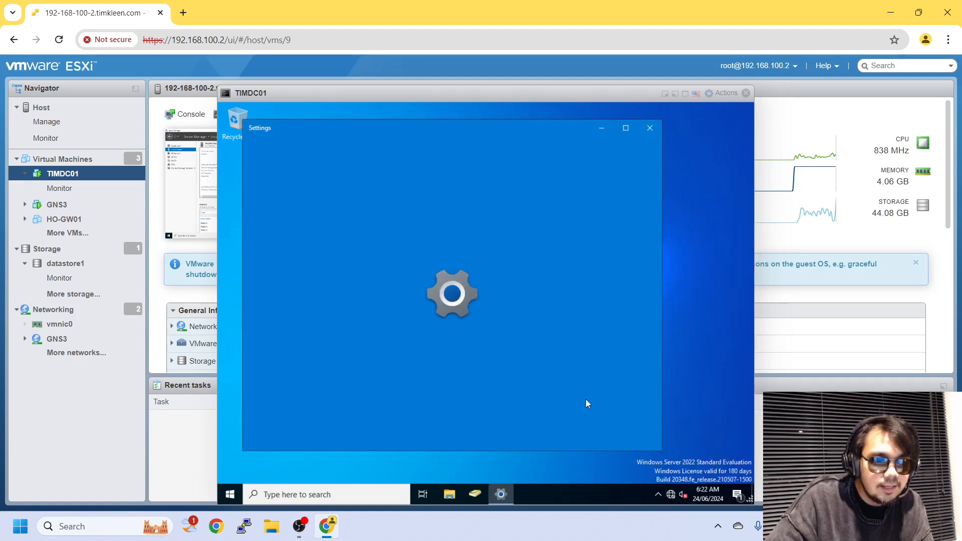
scroll(528, 426, down, 1)
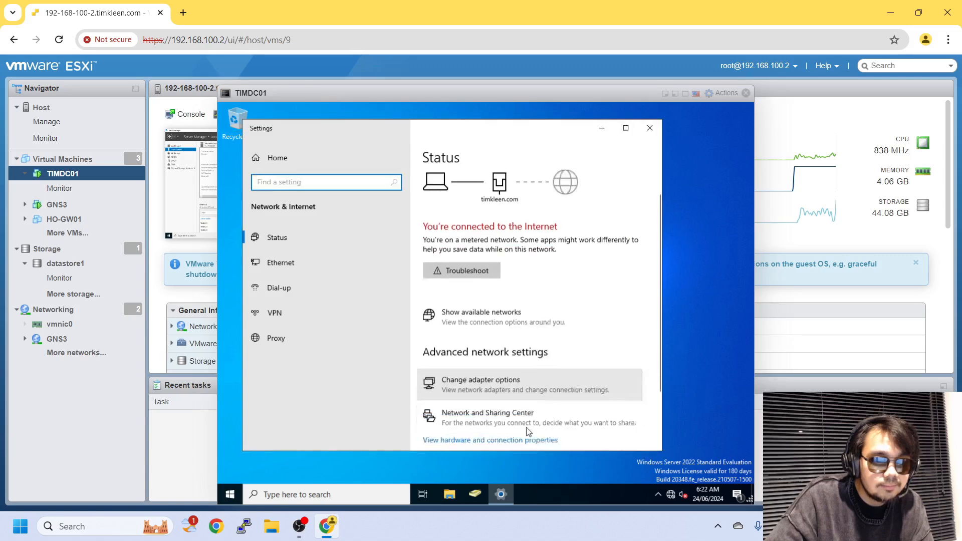
click(540, 374)
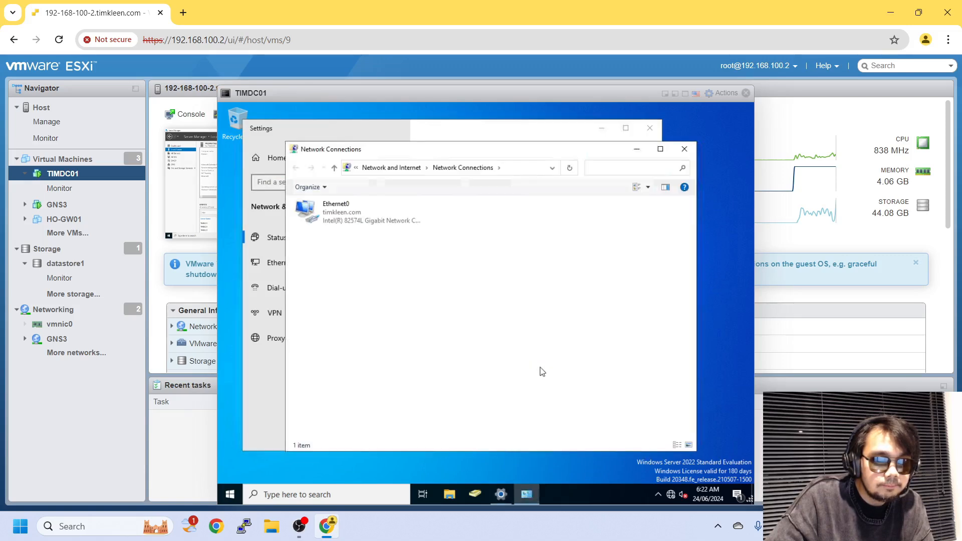
click(334, 210)
double_click(335, 209)
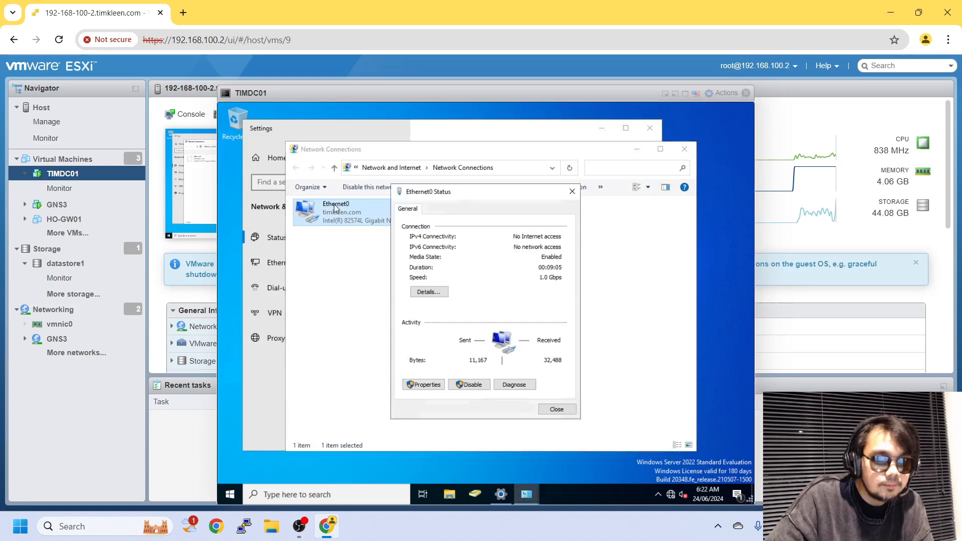
right_click(335, 205)
click(321, 212)
right_click(344, 209)
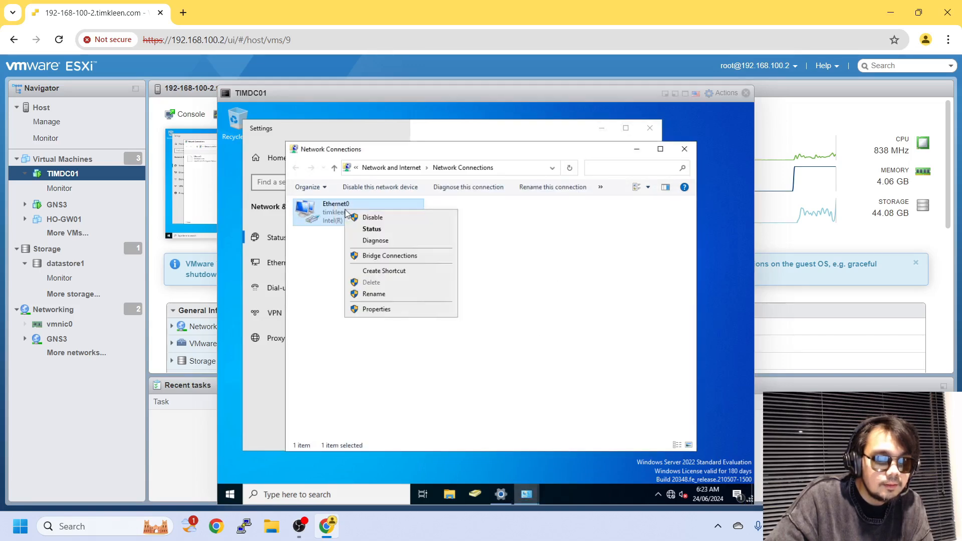
click(407, 316)
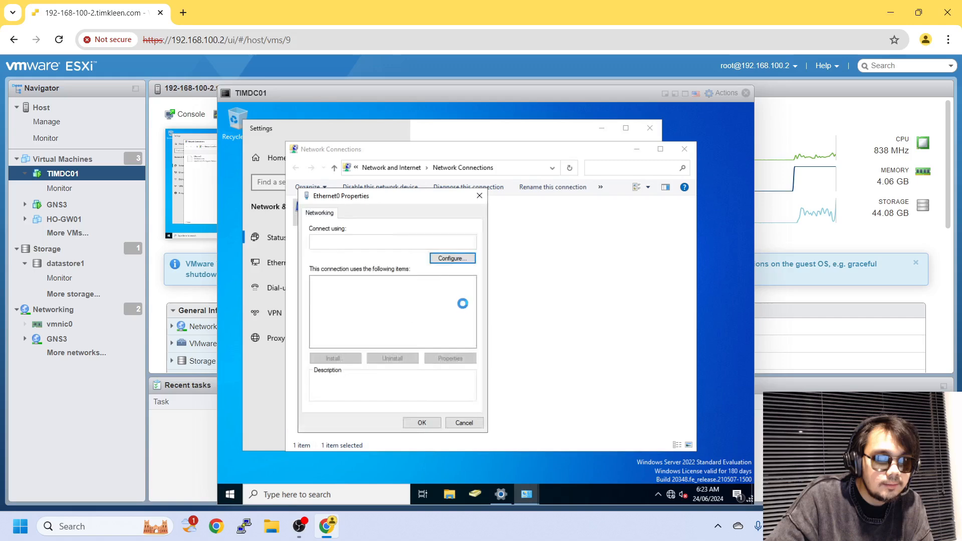
Open Ethernet0's TCP/IPv4 settings and select 'Use the following IP address'.
click(419, 309)
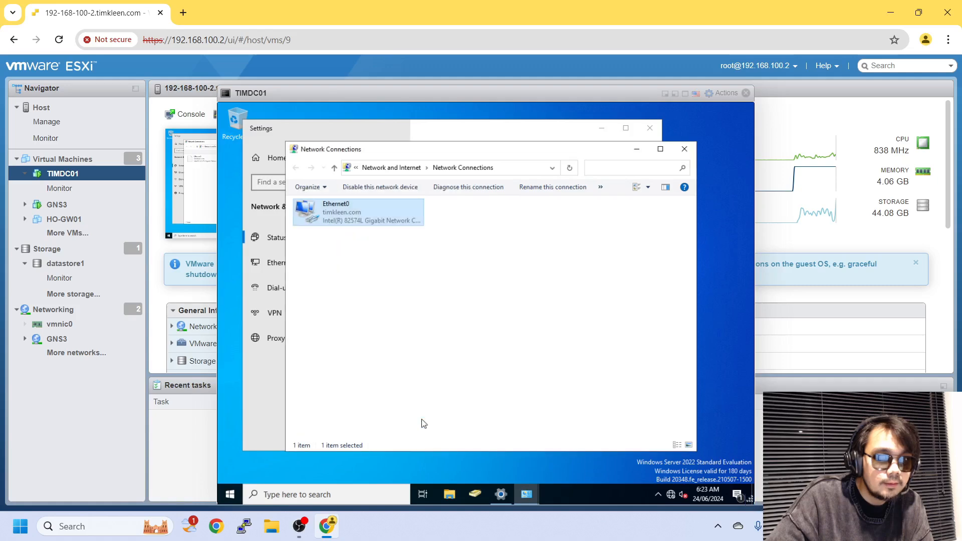
click(422, 422)
right_click(380, 216)
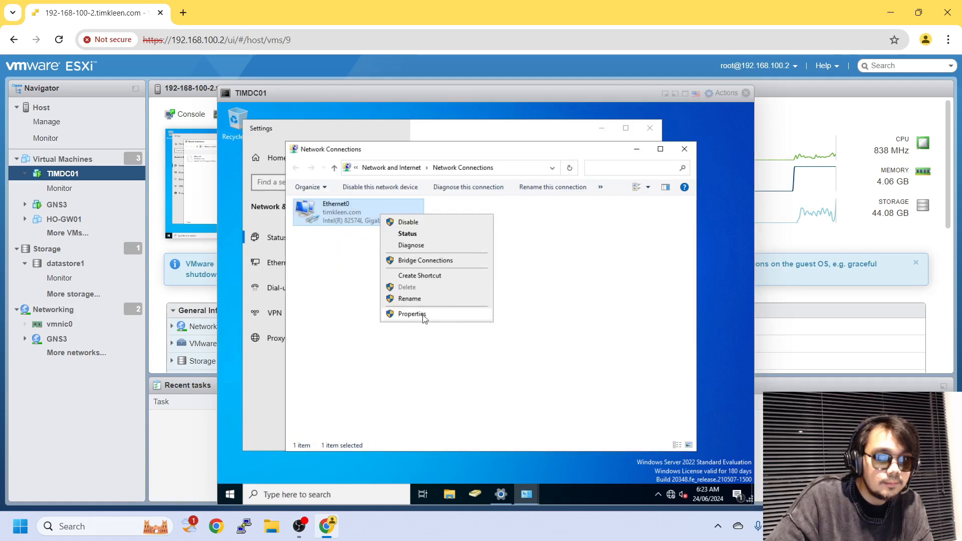
click(424, 315)
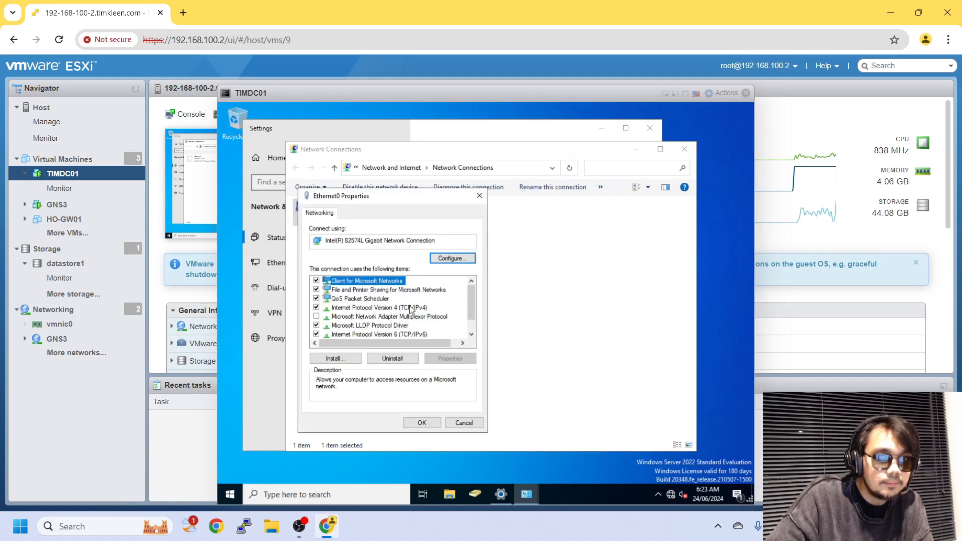
double_click(410, 306)
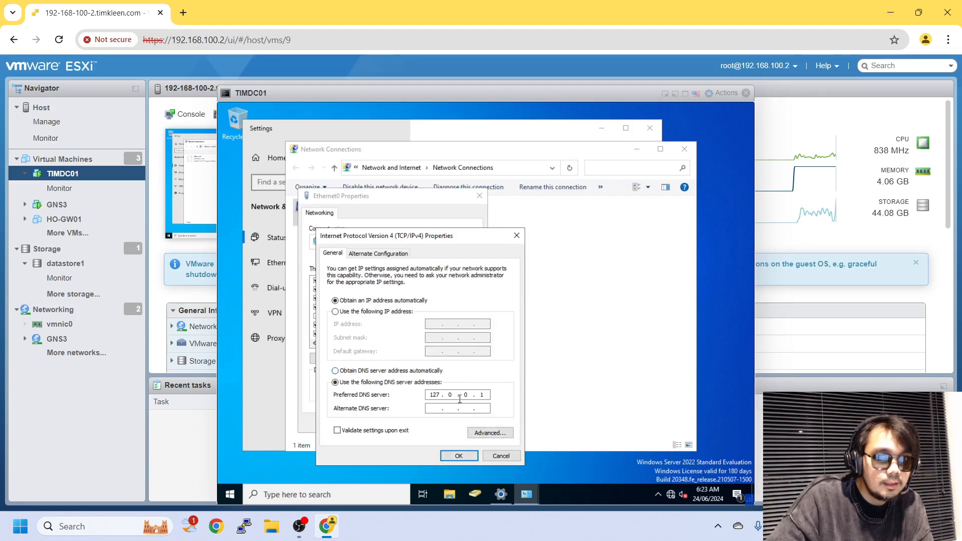
click(381, 312)
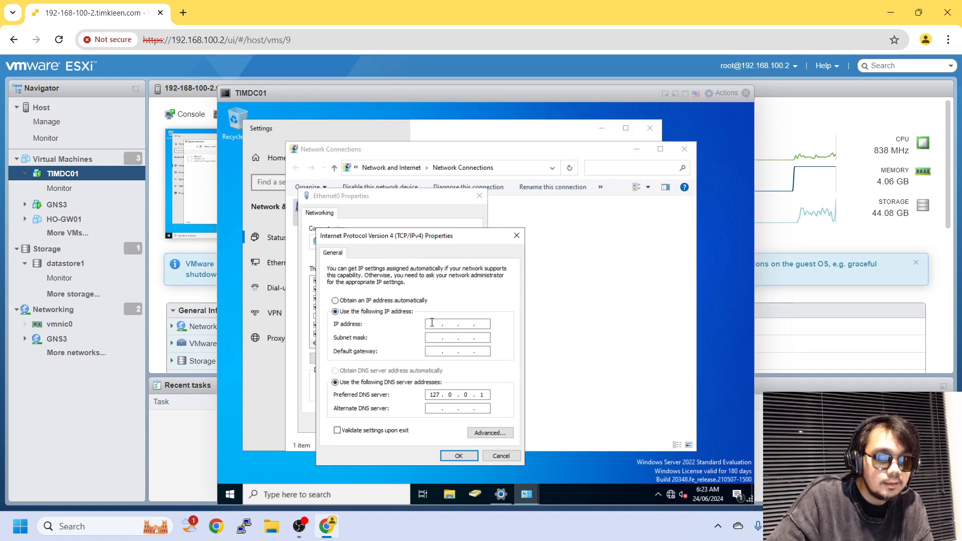
click(432, 323)
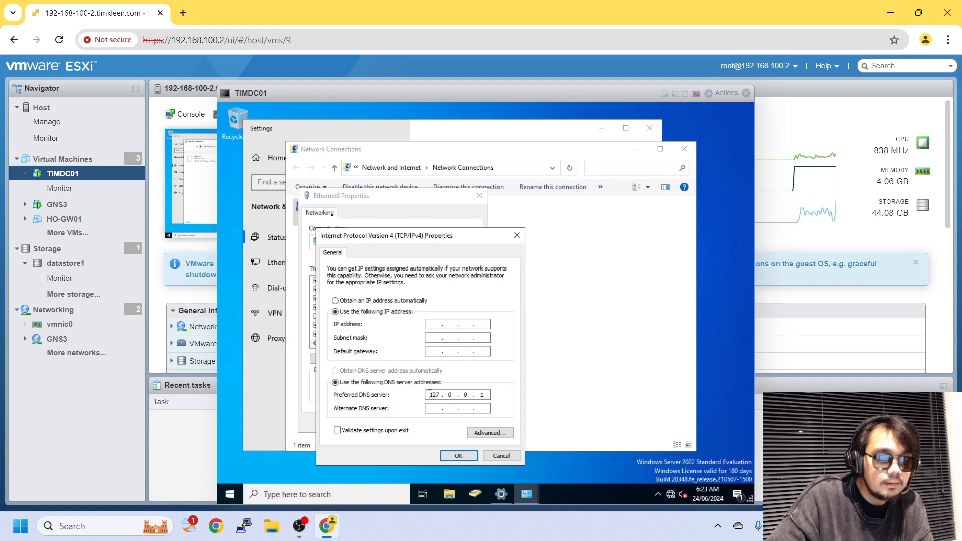
drag(430, 393, 440, 394)
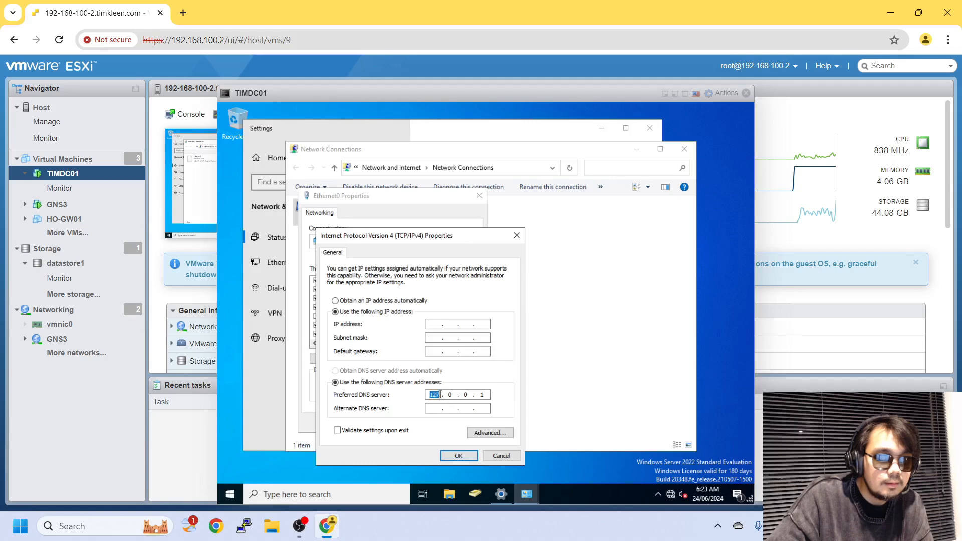
Open Command Prompt via a 'cmd' search and run ipconfig, showing 192.168.100.6 with gateway 192.168.100.1.
click(235, 494)
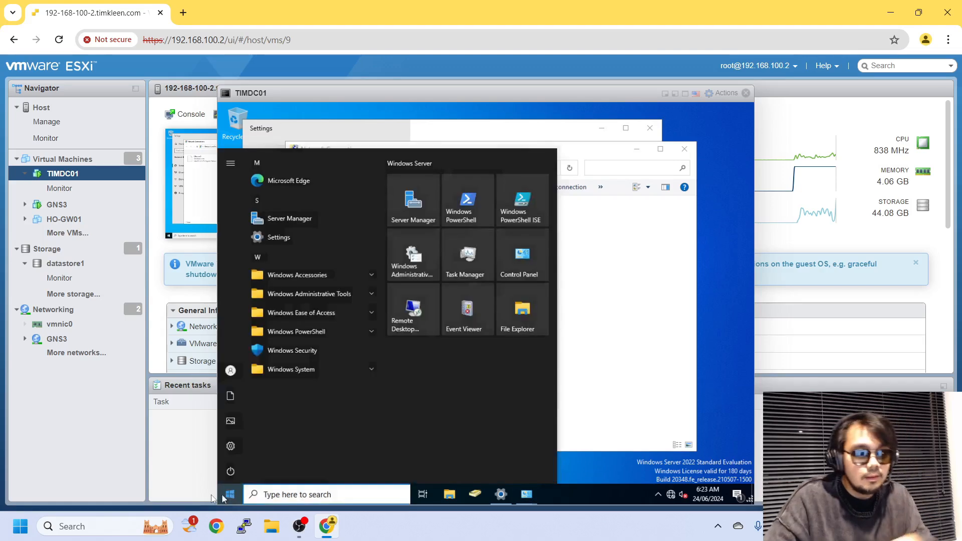
text(cmd)
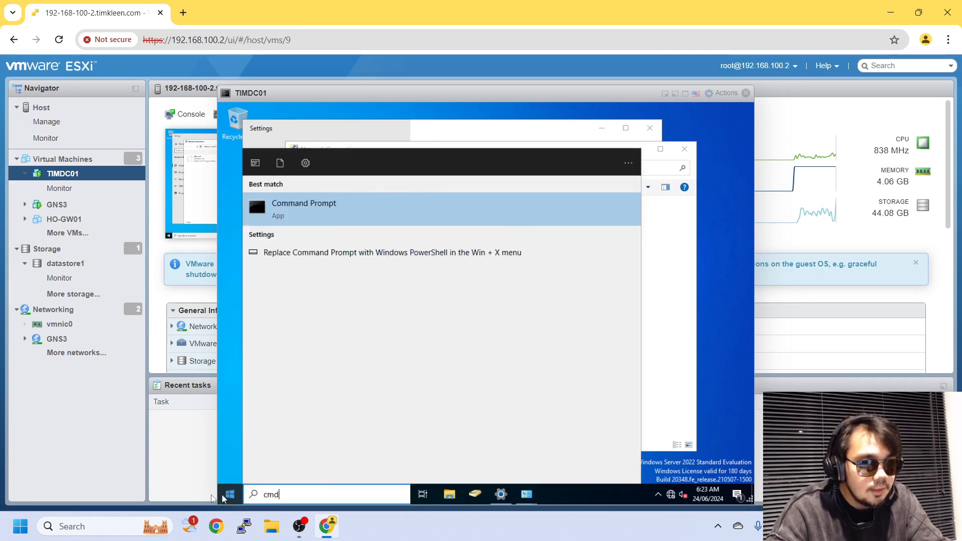
key(Return)
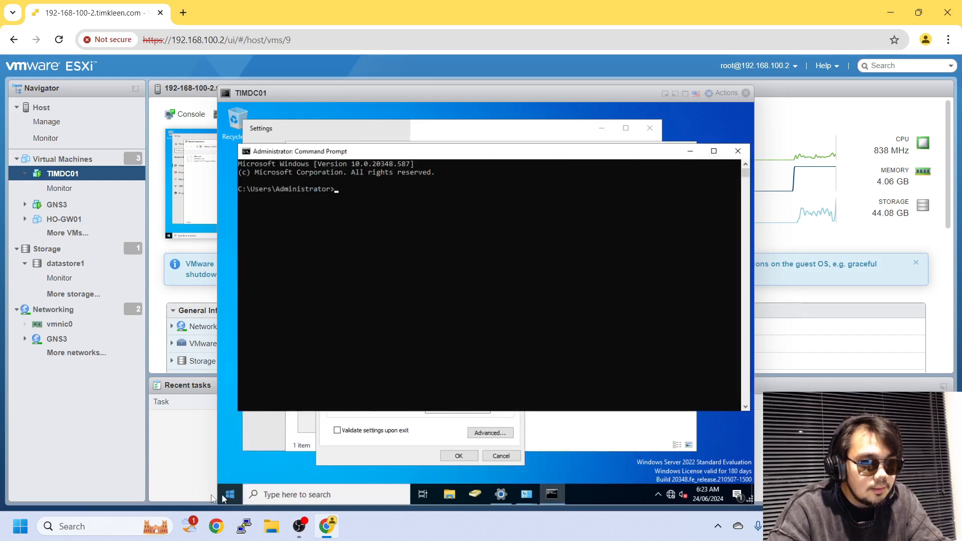
text(ipconi)
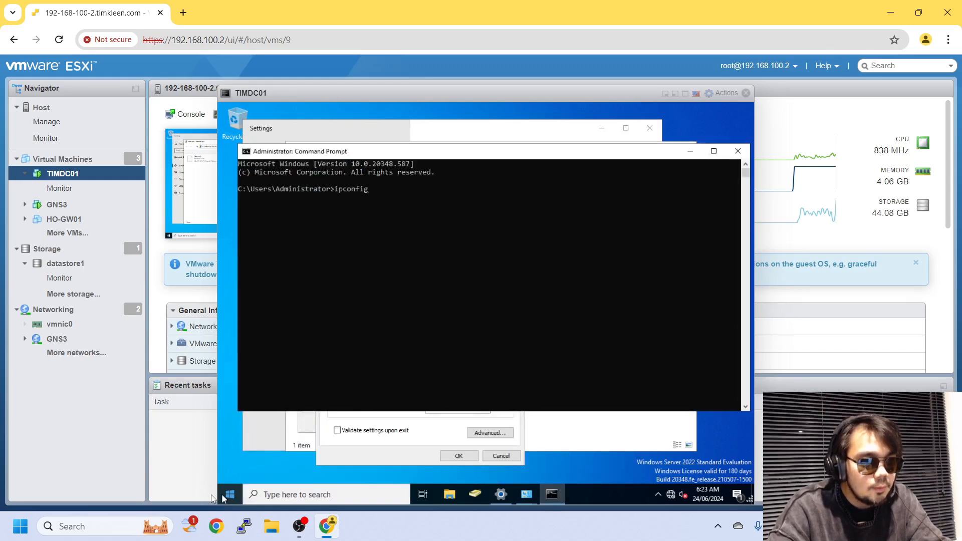
text(ig)
key(Return)
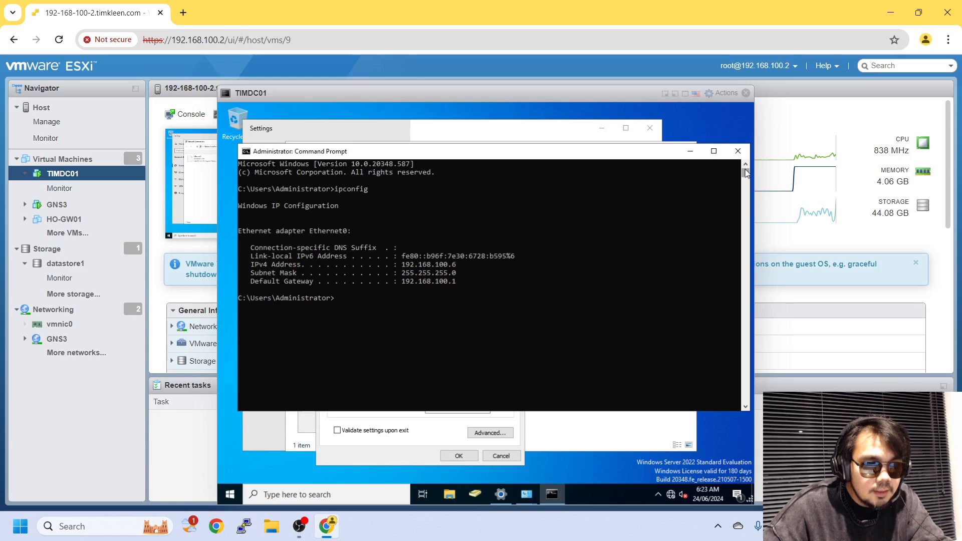
Enter the IPv4 addressing with preferred DNS server 192.168.100.1 and apply the Ethernet0 properties.
click(737, 151)
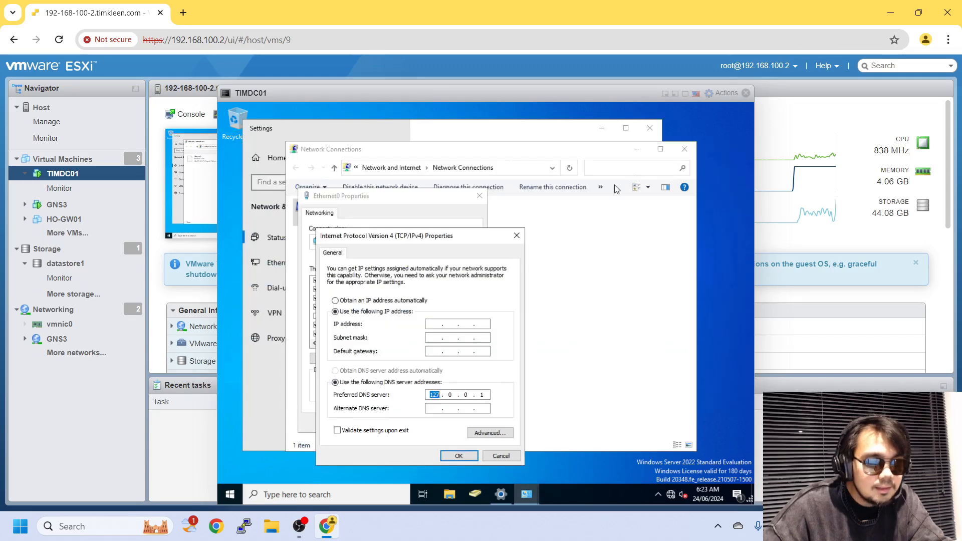
click(428, 323)
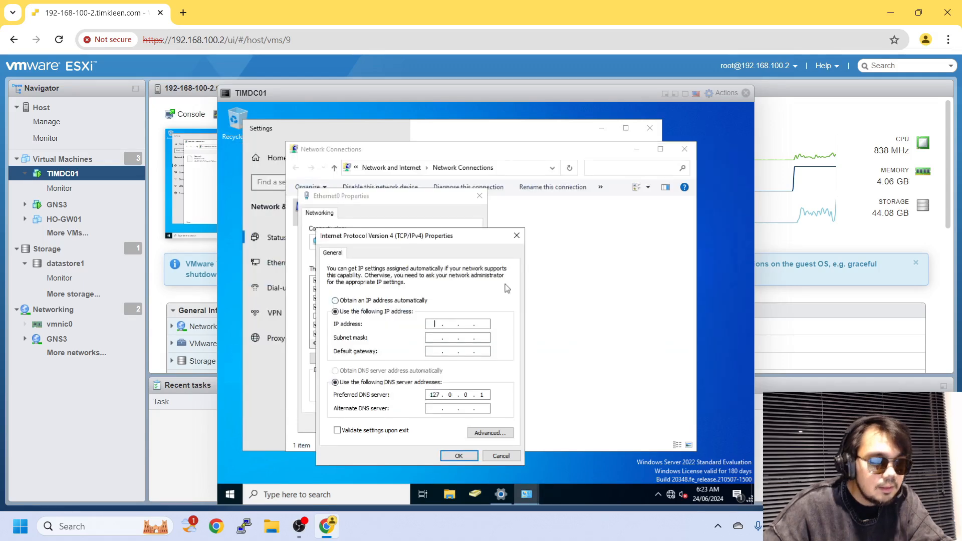
text(293)
key(Return)
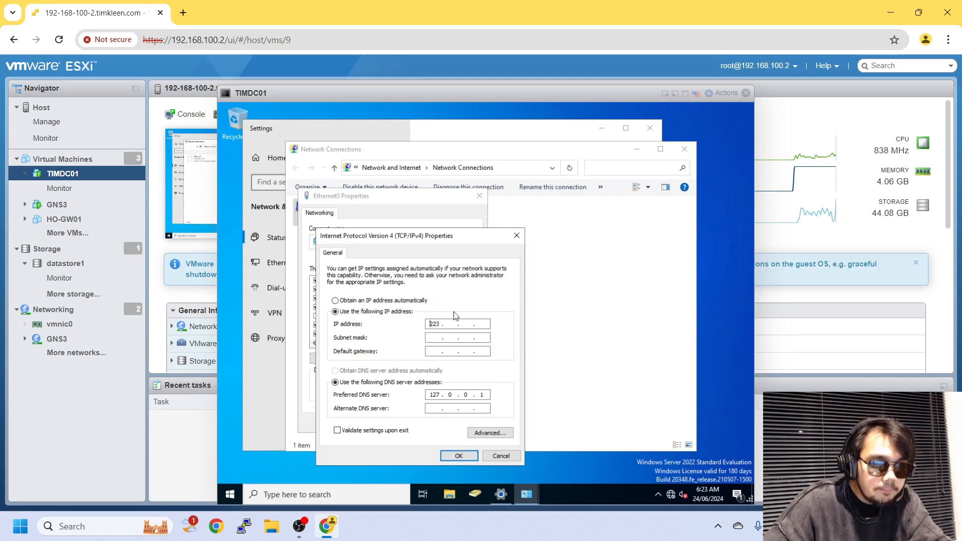
double_click(434, 324)
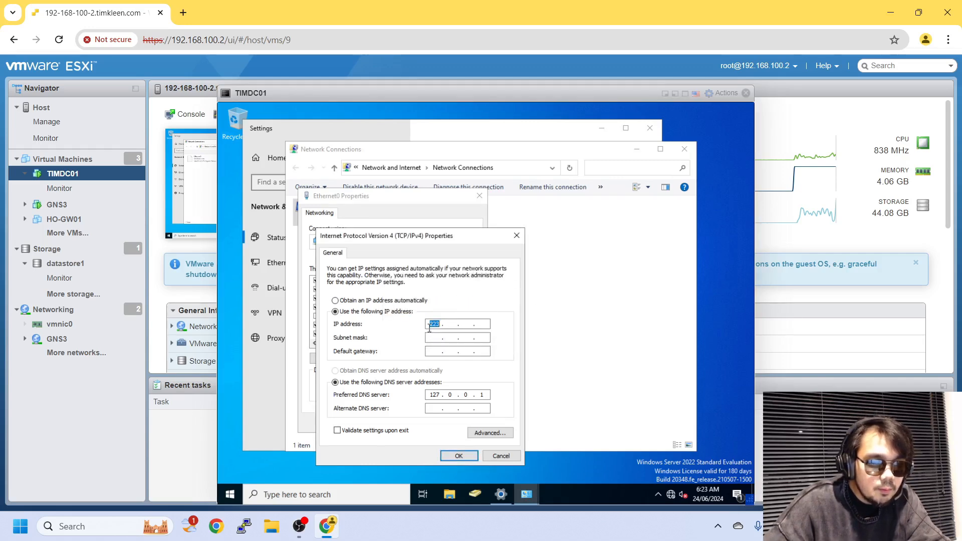
text(192)
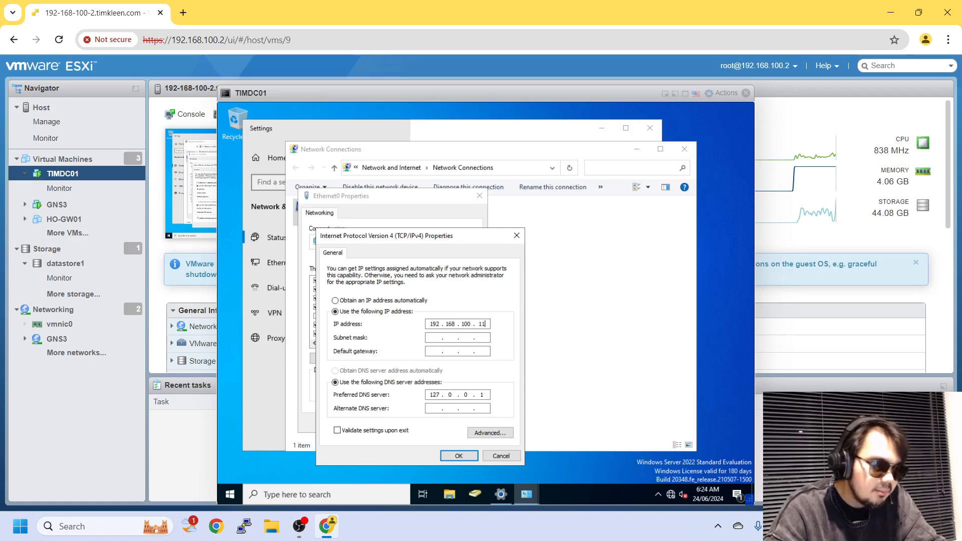
key(Tab)
key(Tab)
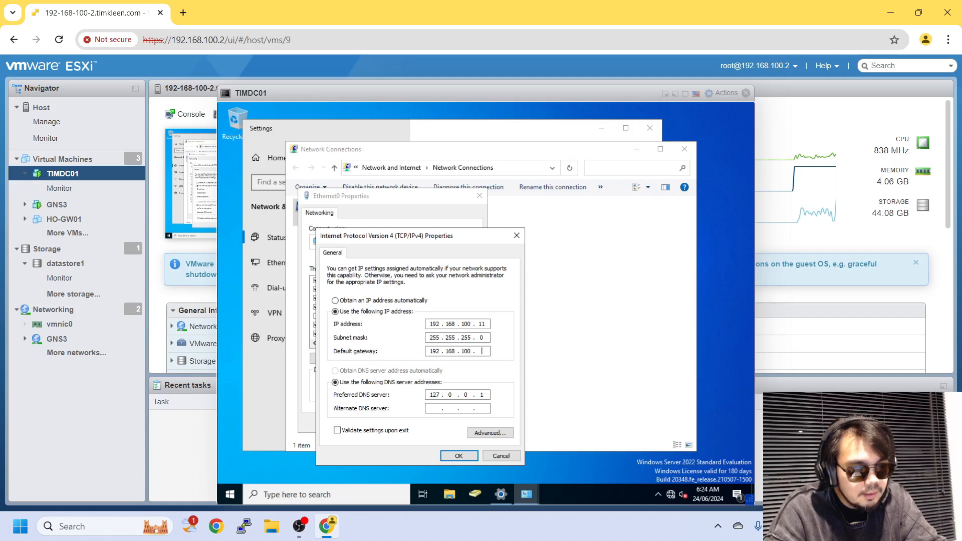
key(Tab)
key(Tab)
text(1)
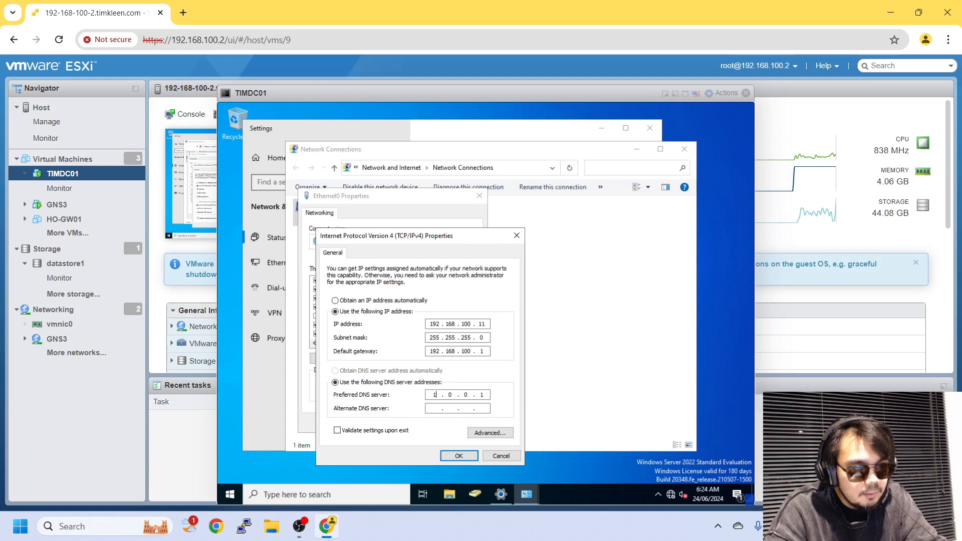
text(9216)
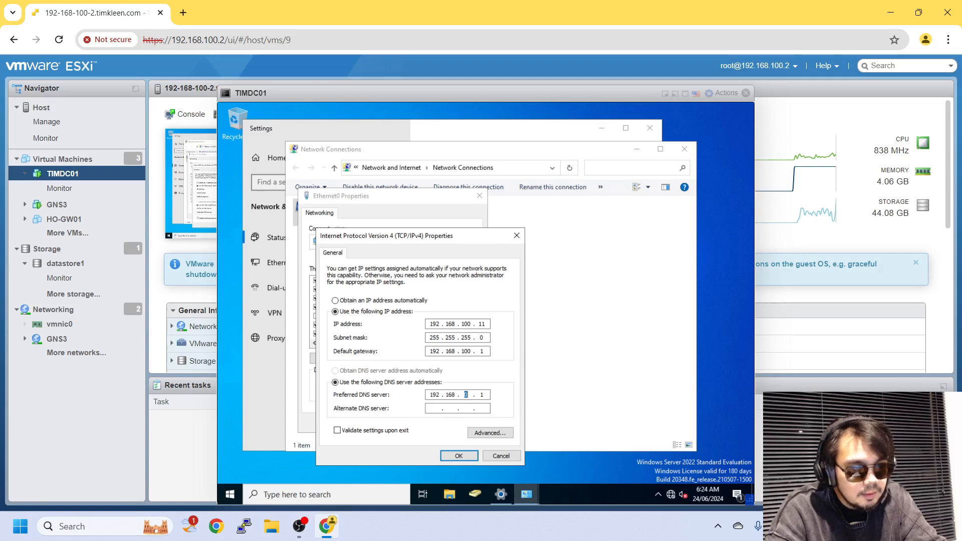
text(100)
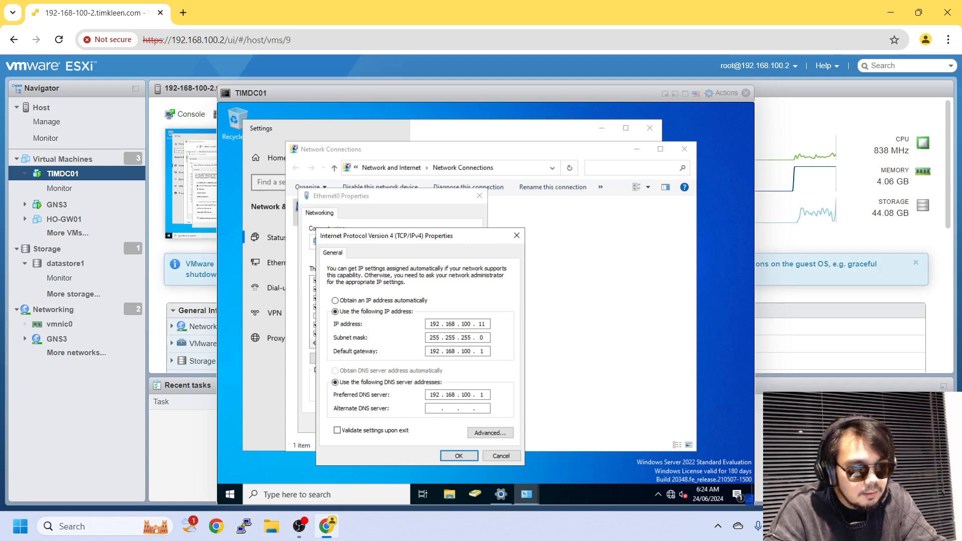
text(1)
key(Return)
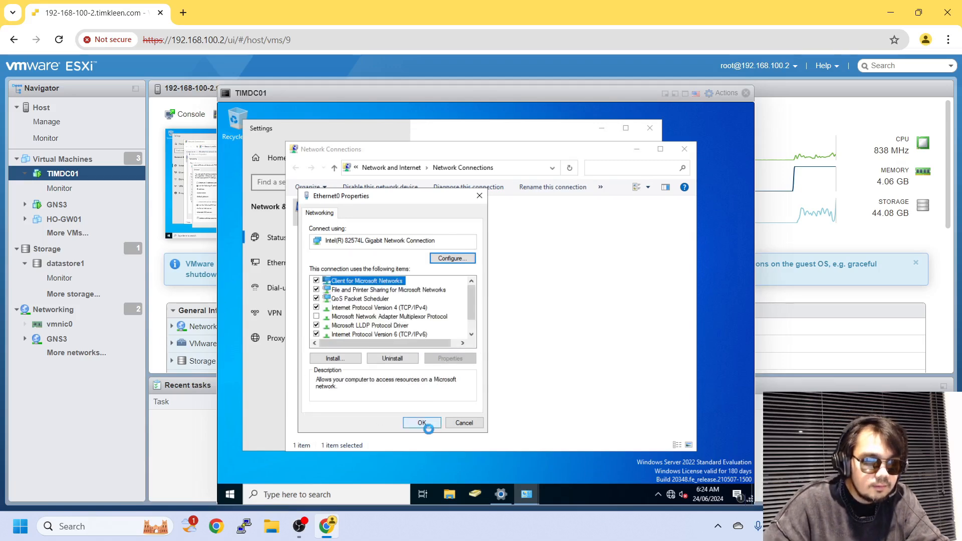
click(422, 423)
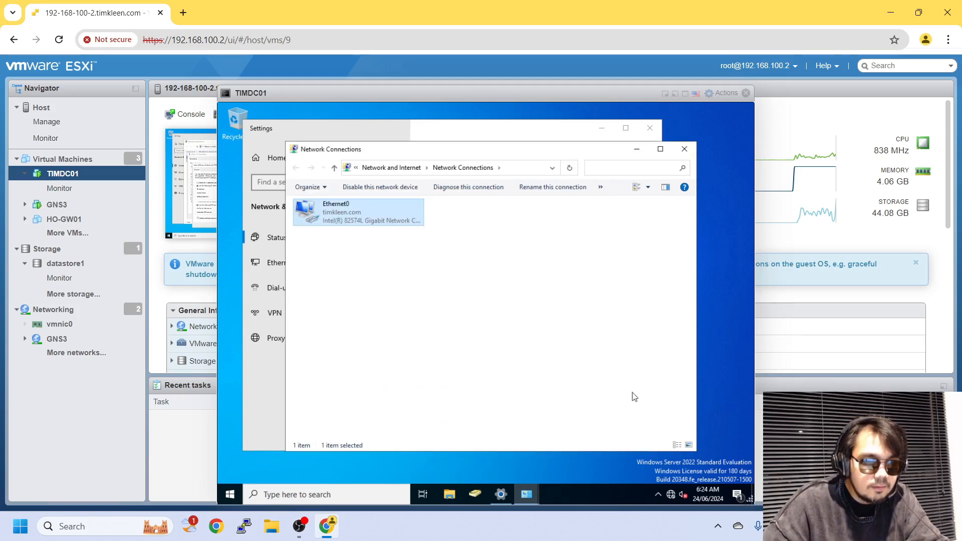
Check the tray network status, then close Network Connections and the network settings window.
right_click(671, 496)
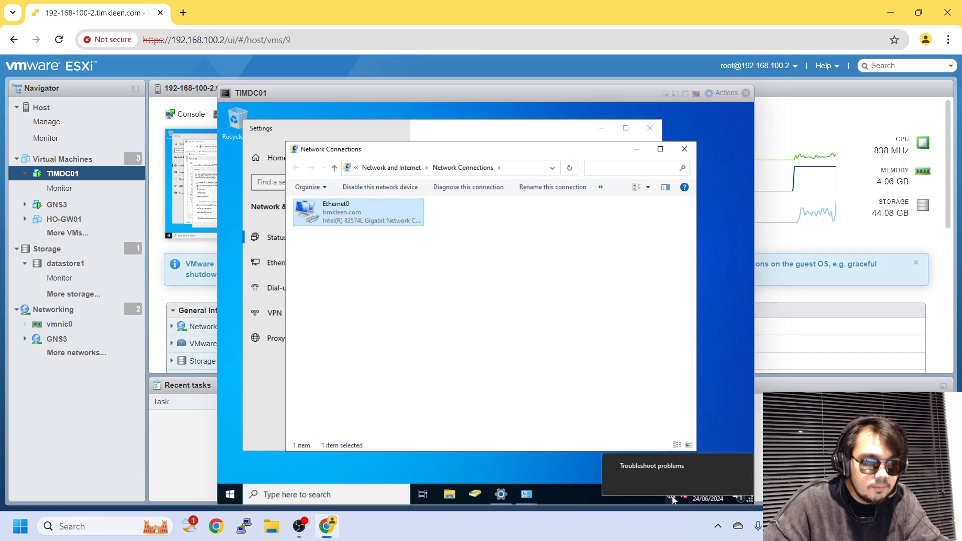
click(671, 495)
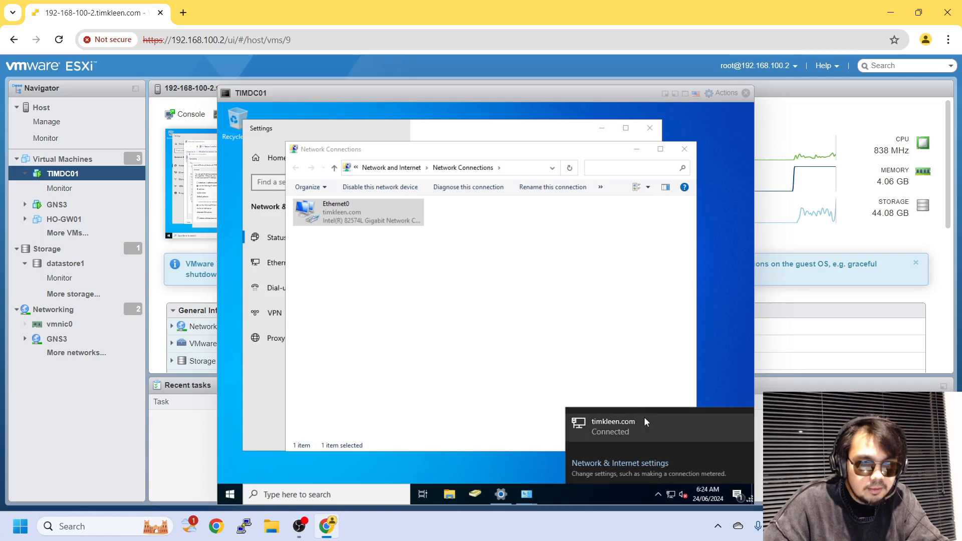
click(685, 147)
click(650, 127)
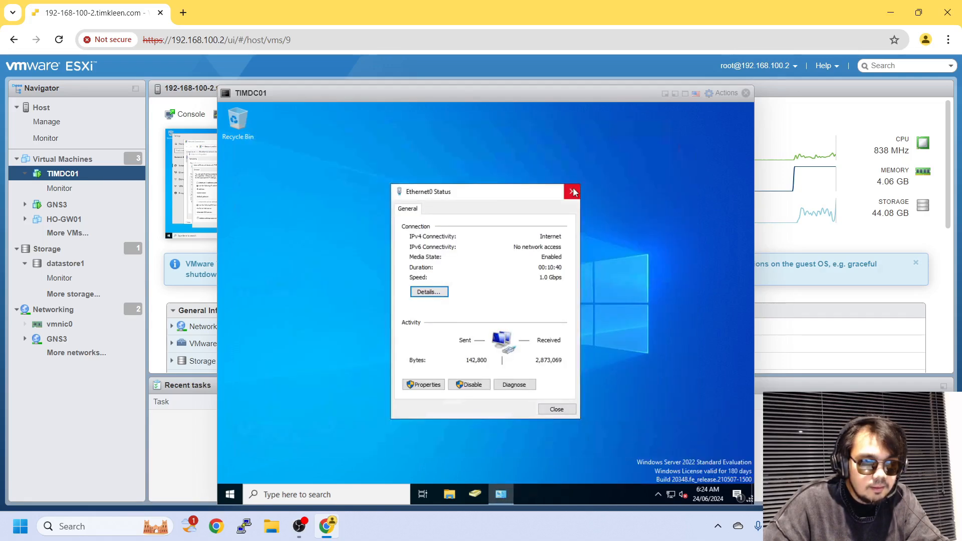
Launch Microsoft Edge and complete its first-run setup without signing in.
click(573, 192)
click(230, 494)
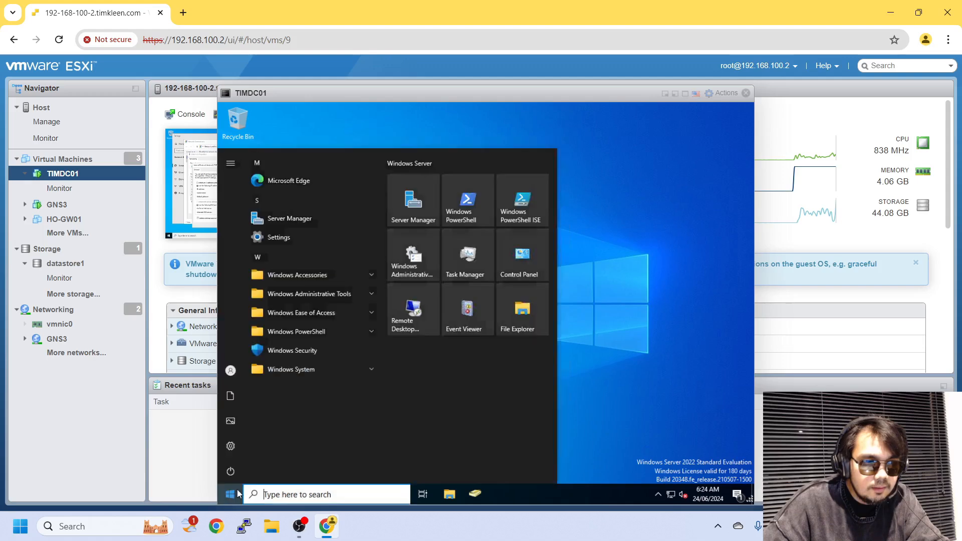
click(336, 172)
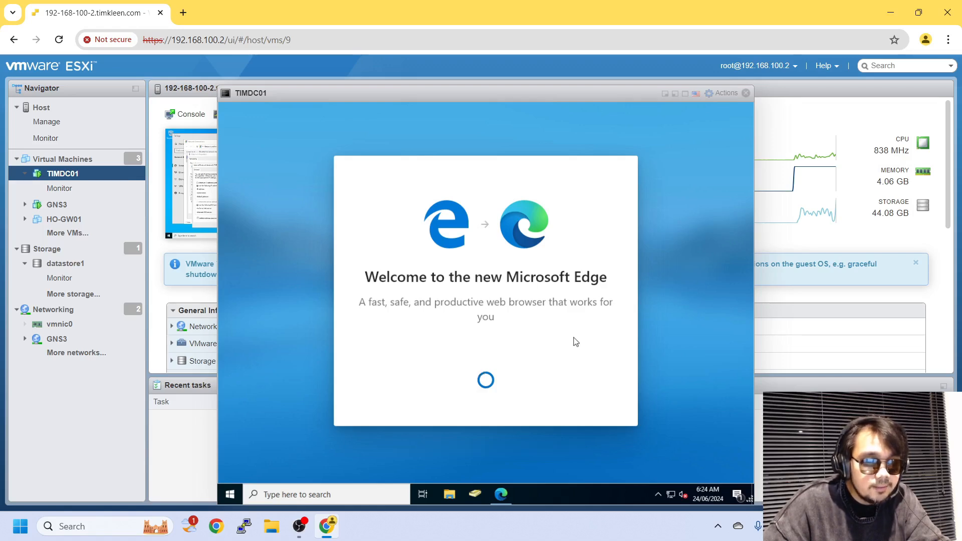
click(505, 384)
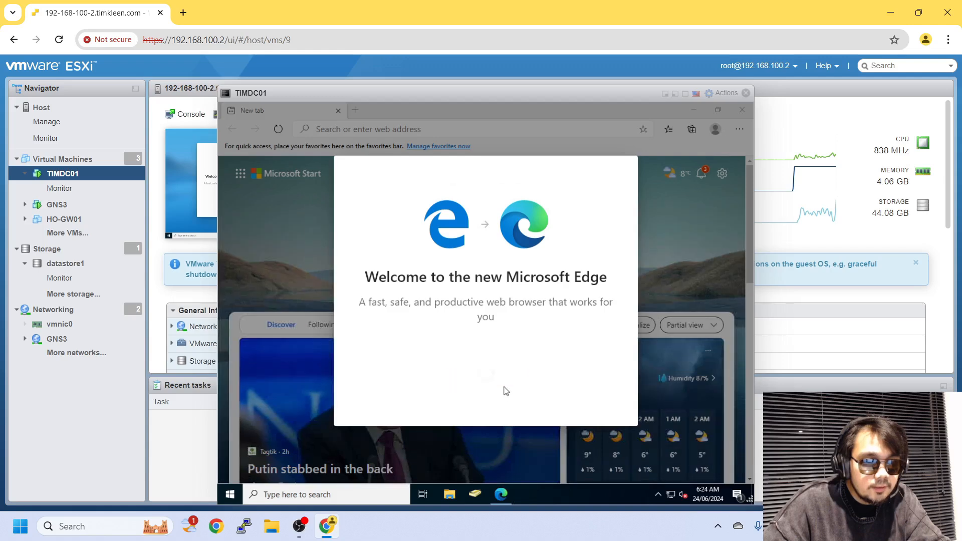
click(574, 411)
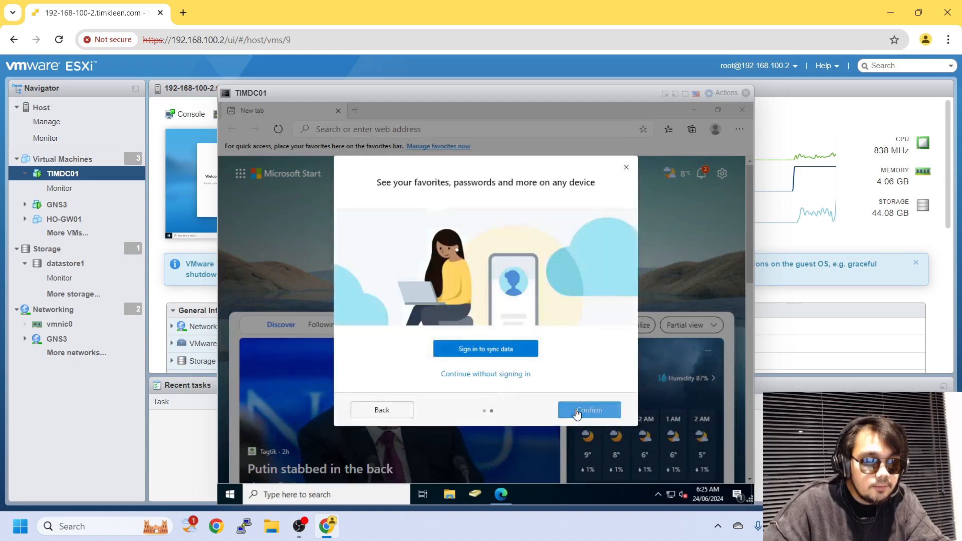
click(626, 168)
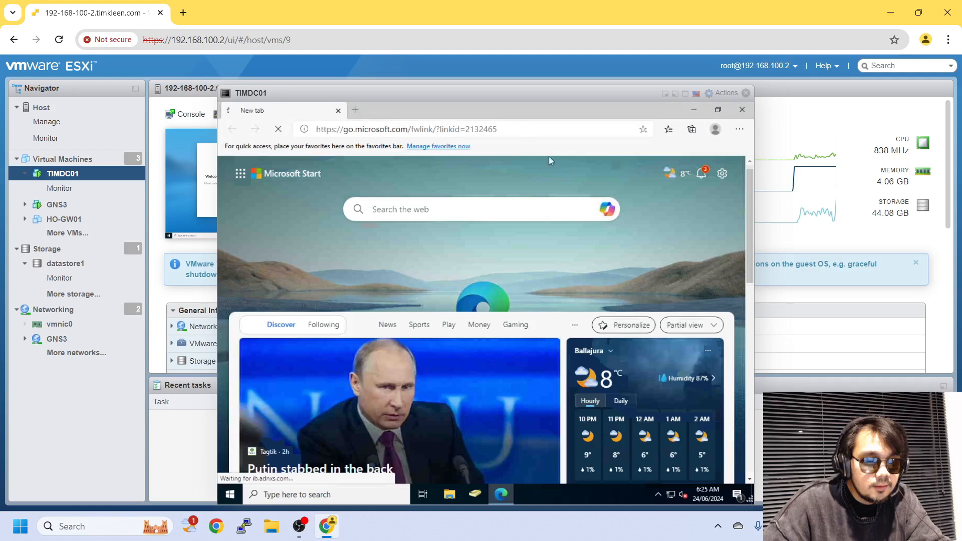
Load google.com to confirm internet access, then close Edge.
click(526, 133)
text(goo)
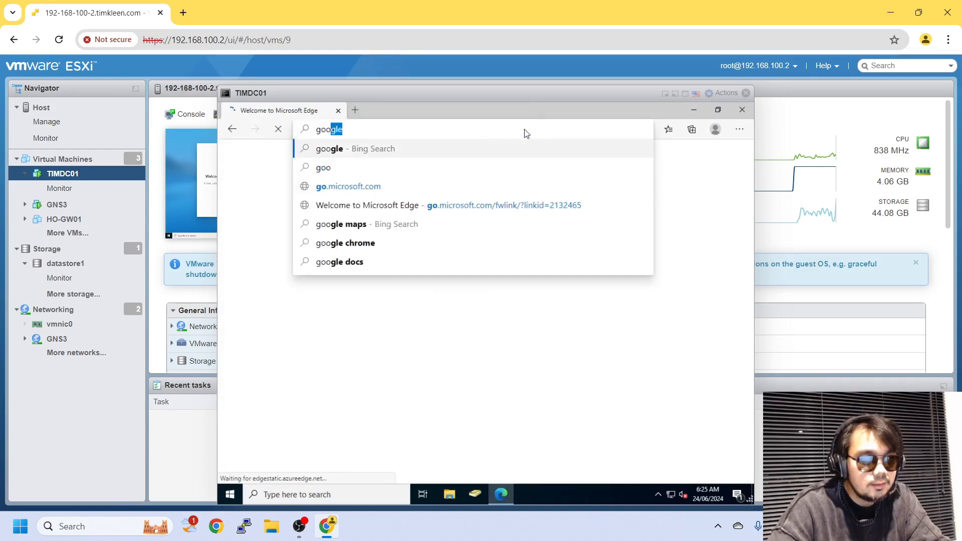
text(gle.com)
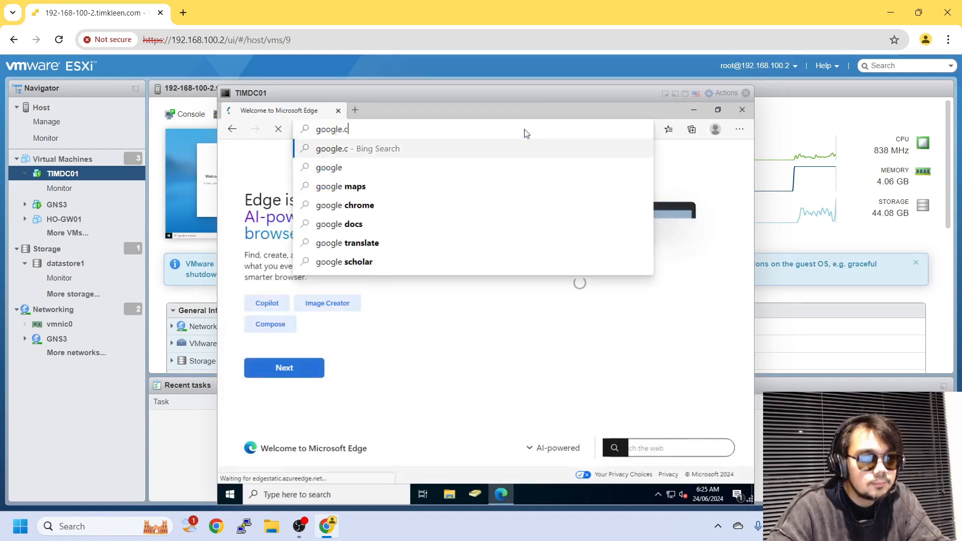
key(Return)
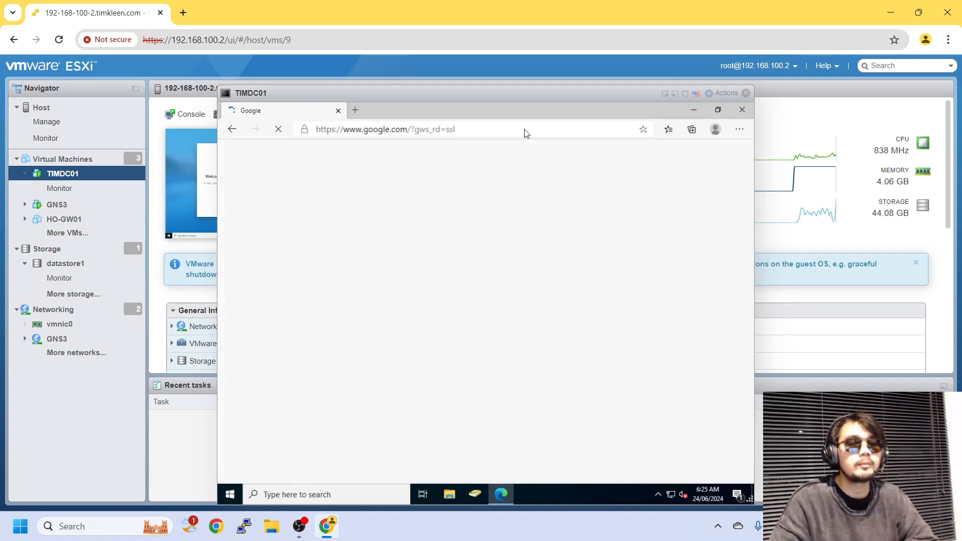
click(742, 110)
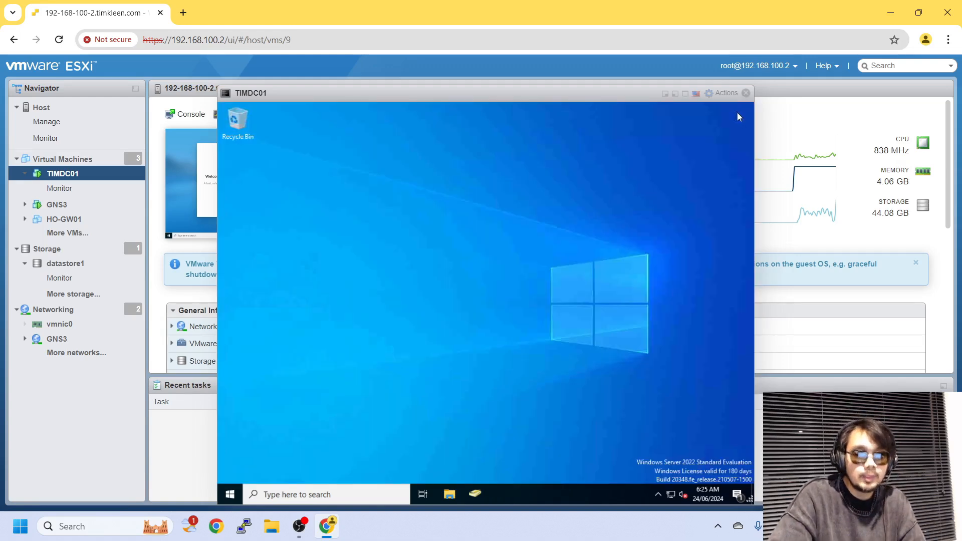
Relaunch Server Manager from Start, showing AD DS, DHCP, DNS and File roles, and dismiss the Settings toast.
click(230, 495)
click(403, 200)
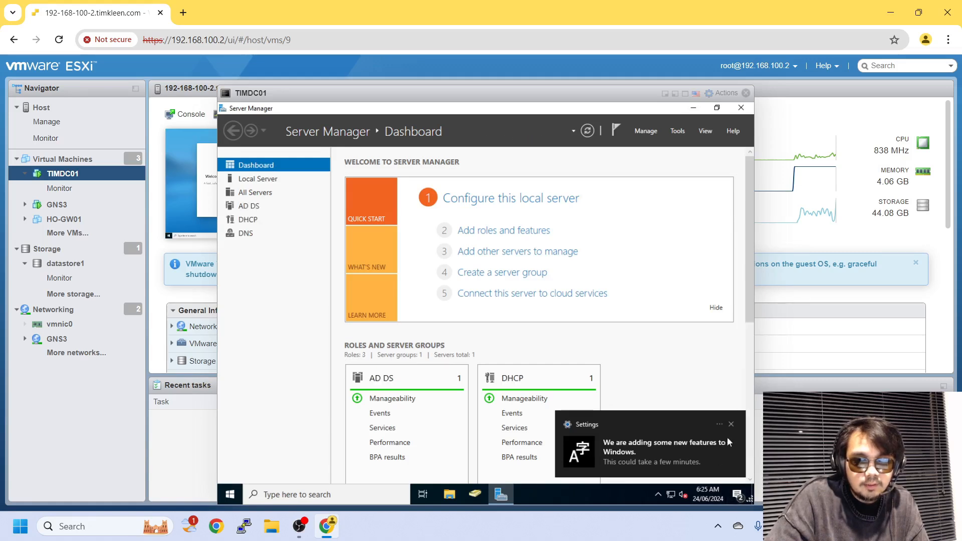
click(731, 424)
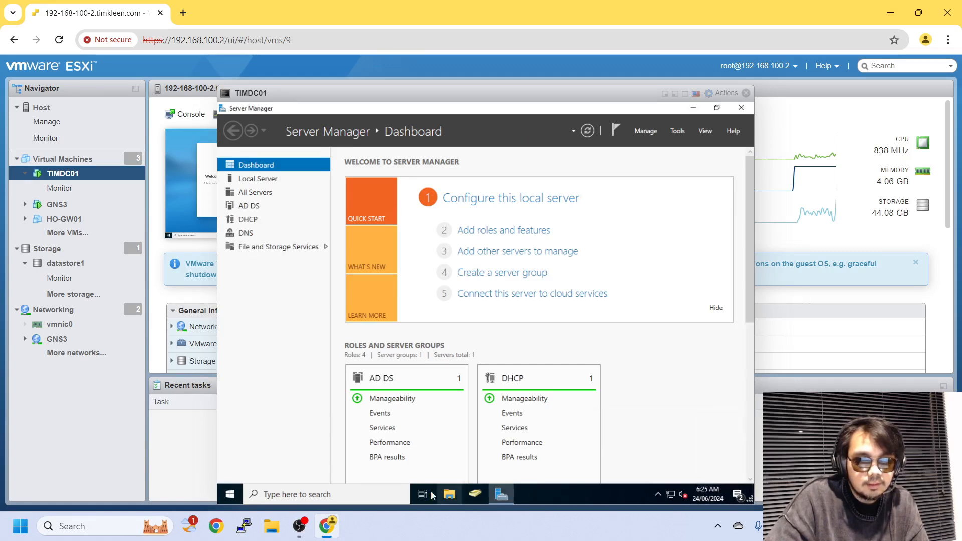
right_click(707, 496)
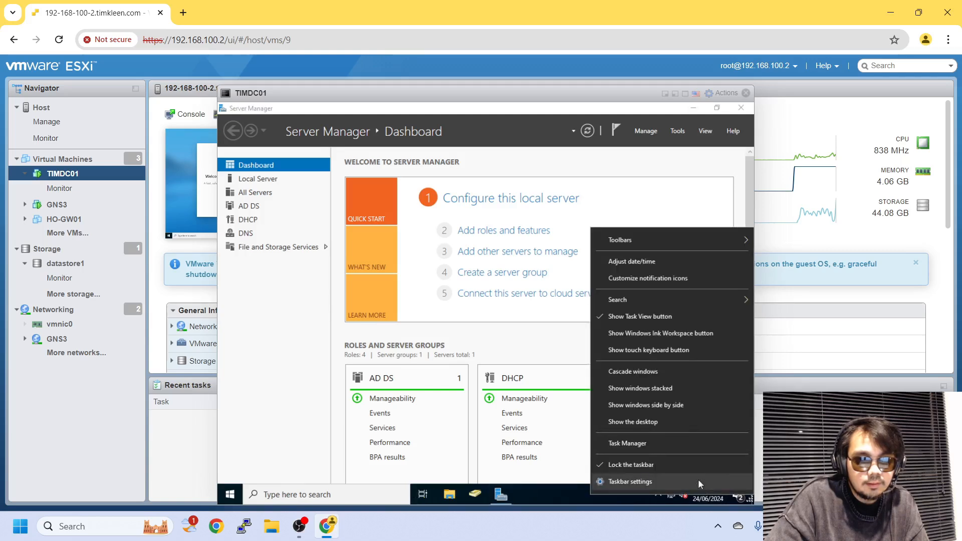
Set the Windows time zone to (UTC+08:00) Perth in the date and time settings.
click(312, 494)
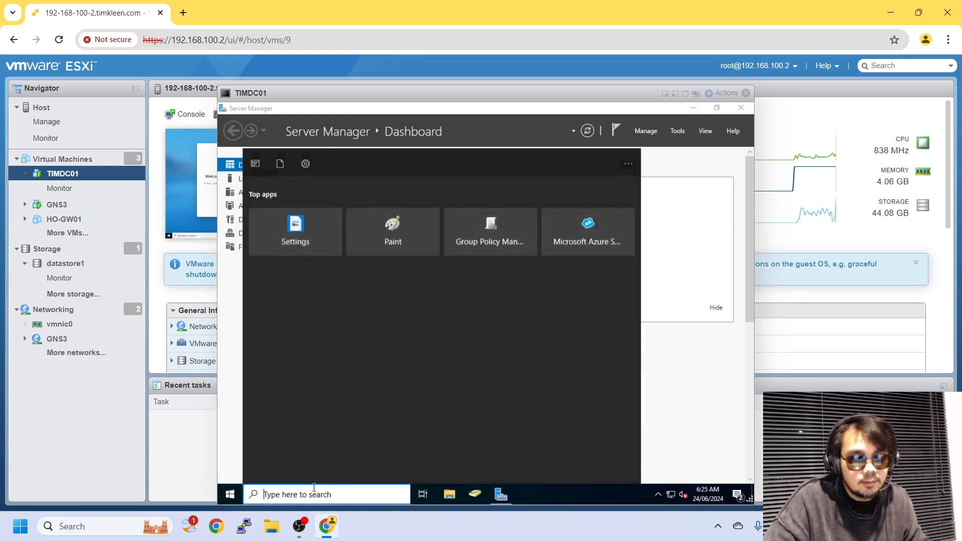
text(cloc)
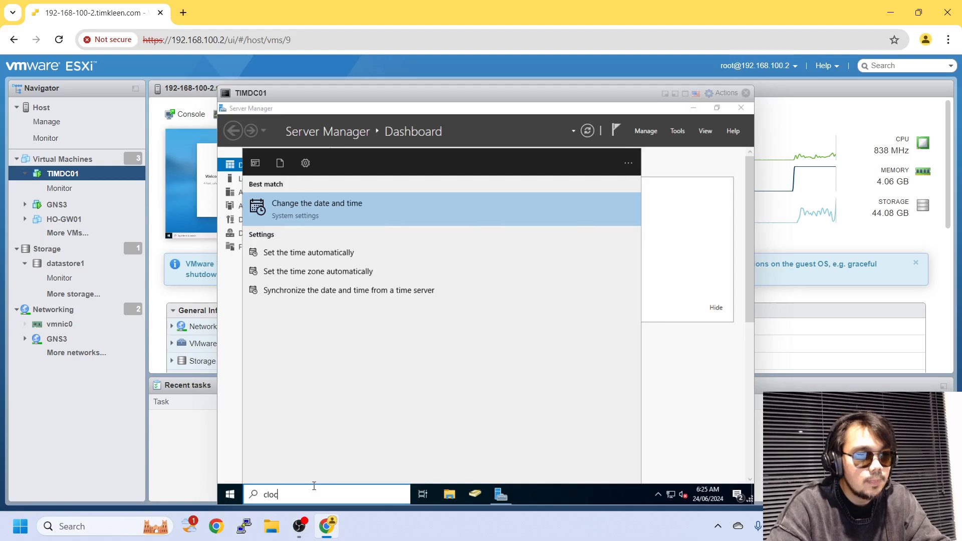
key(Return)
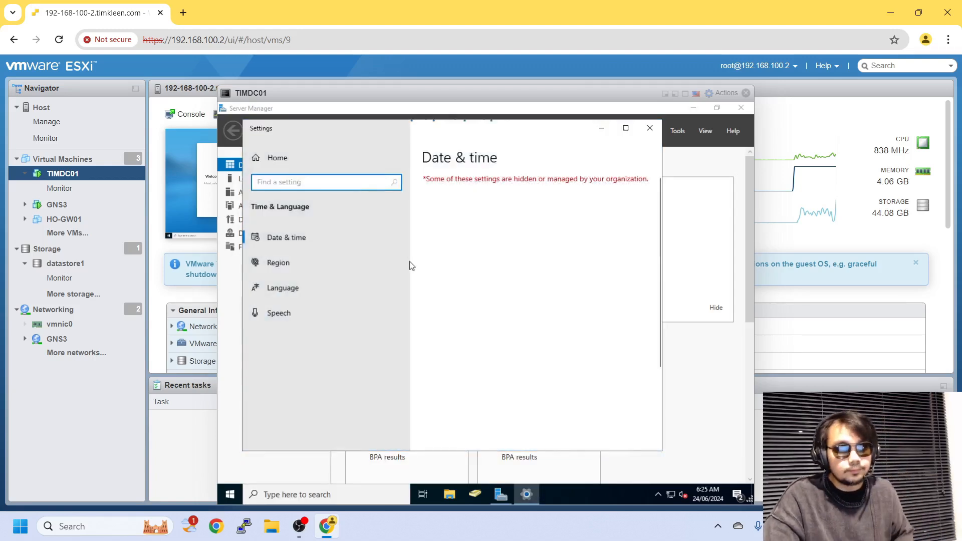
scroll(465, 319, down, 2)
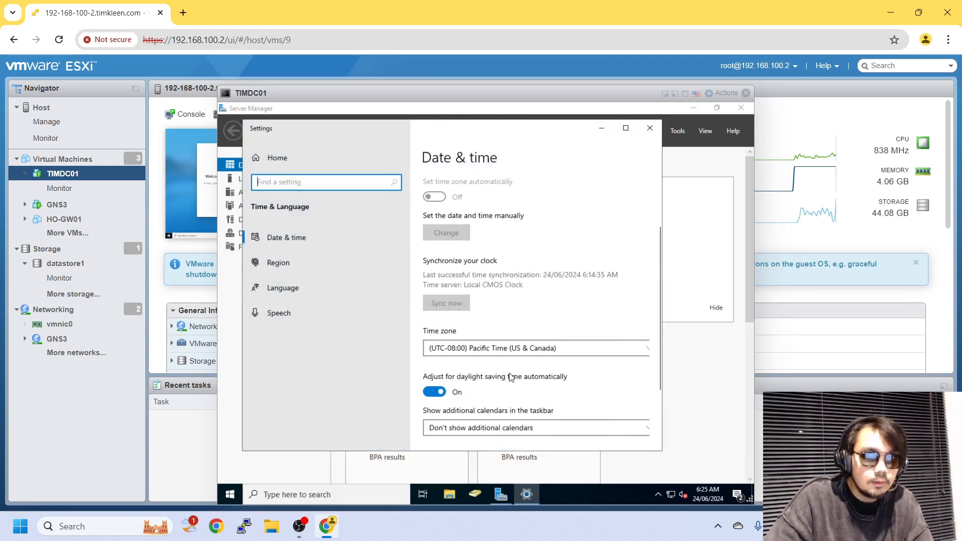
click(525, 348)
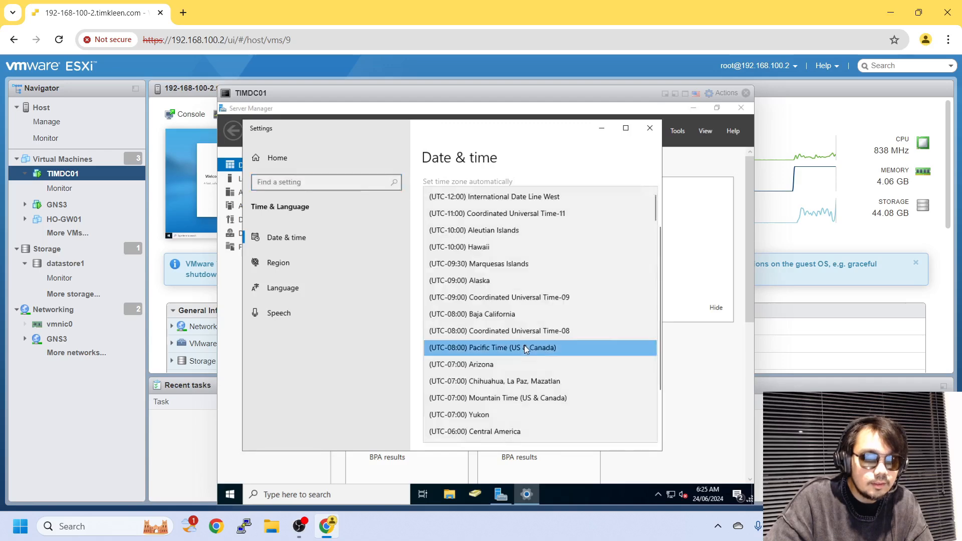
scroll(526, 349, down, 5)
scroll(523, 350, down, 10)
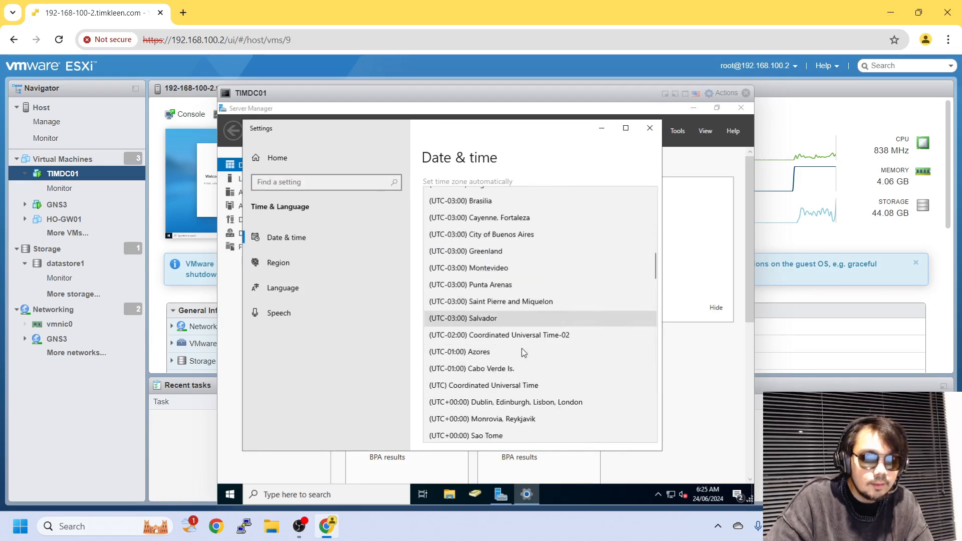
scroll(522, 350, down, 10)
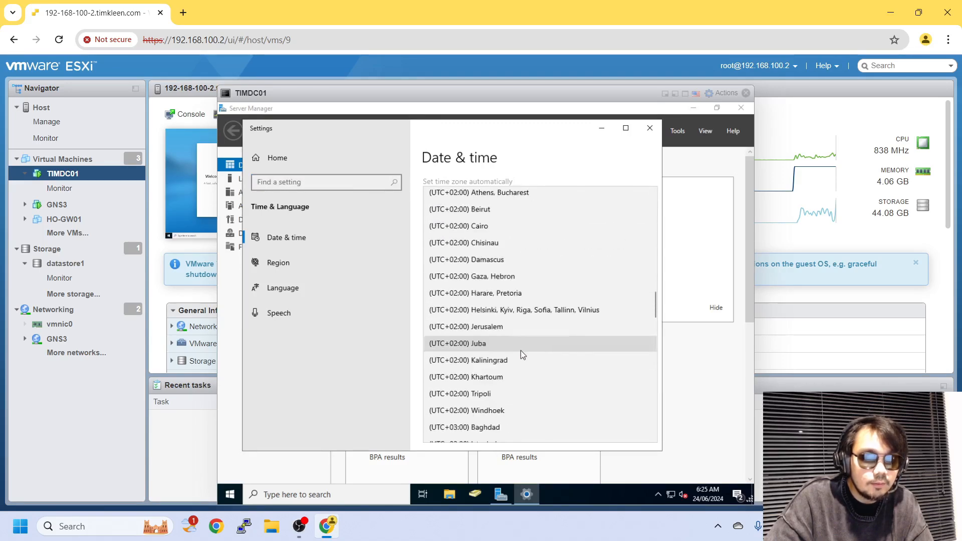
scroll(521, 371, down, 2)
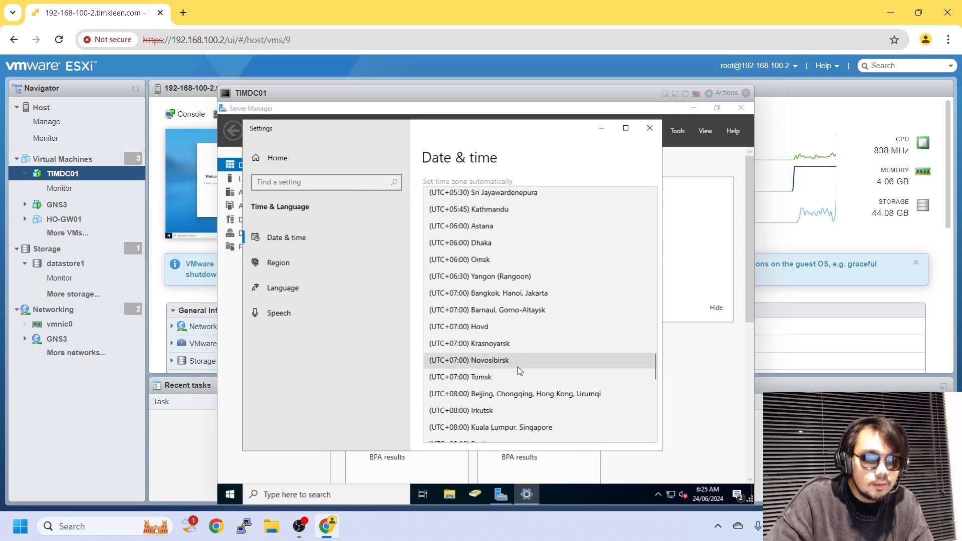
scroll(519, 373, down, 1)
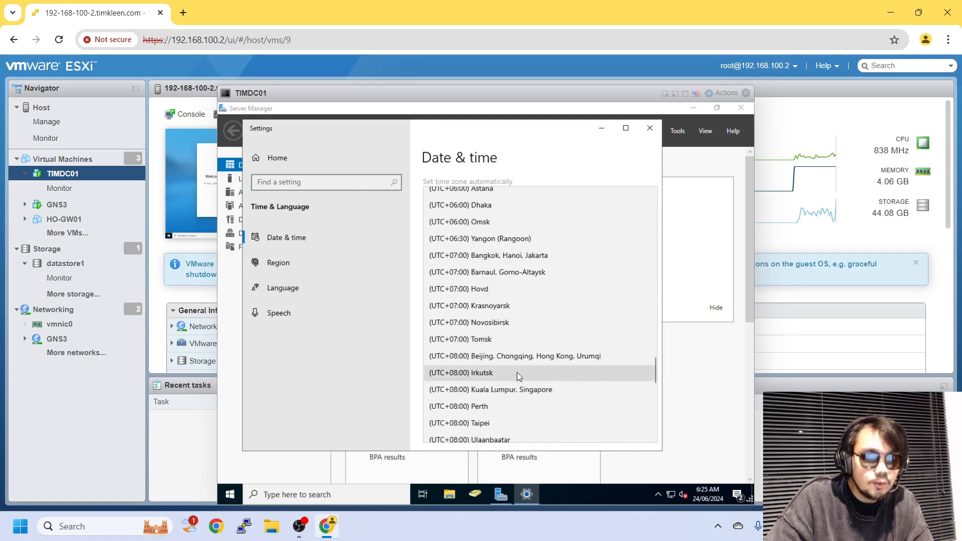
click(518, 405)
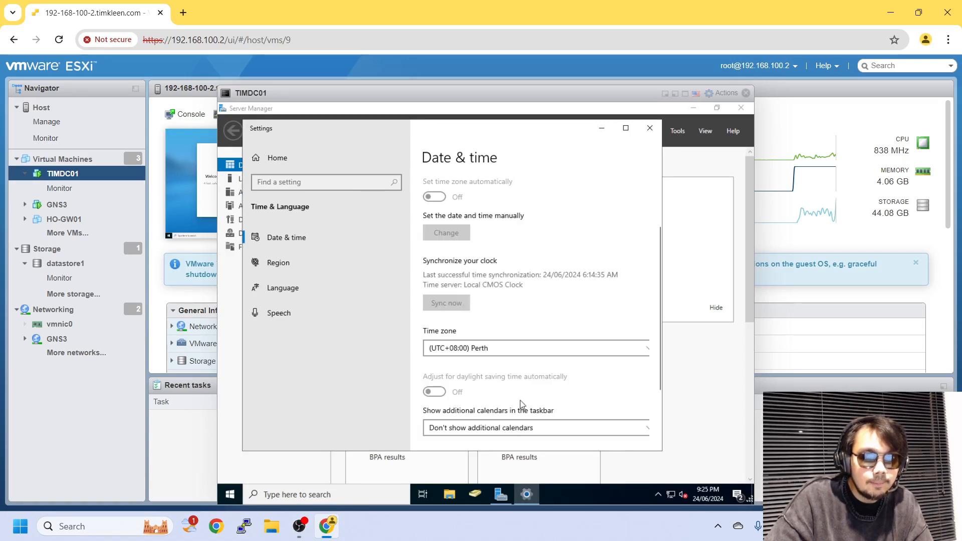
Close Settings and show the Local Server properties in Server Manager.
scroll(525, 383, down, 2)
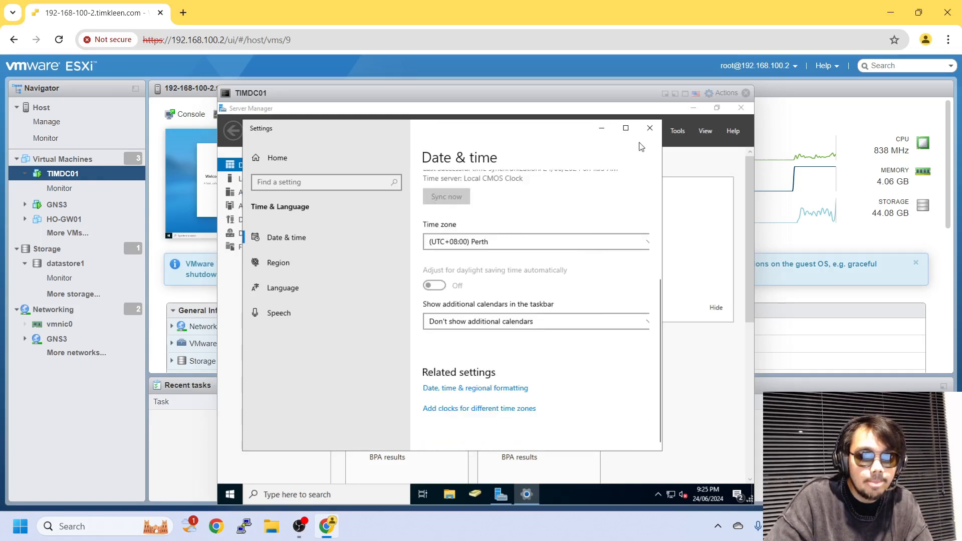
click(650, 128)
click(291, 179)
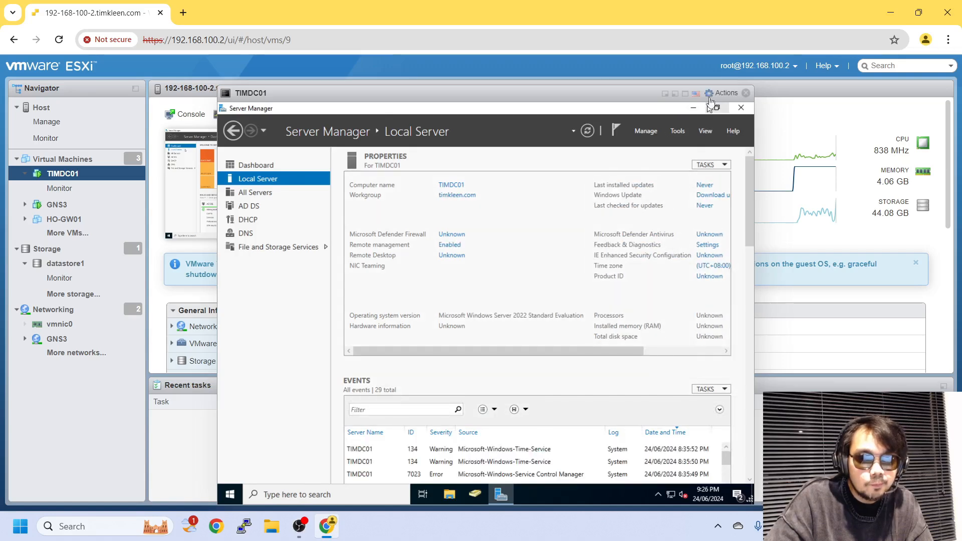
Put the VM console in full screen and scroll the Local Server properties panel sideways.
click(685, 94)
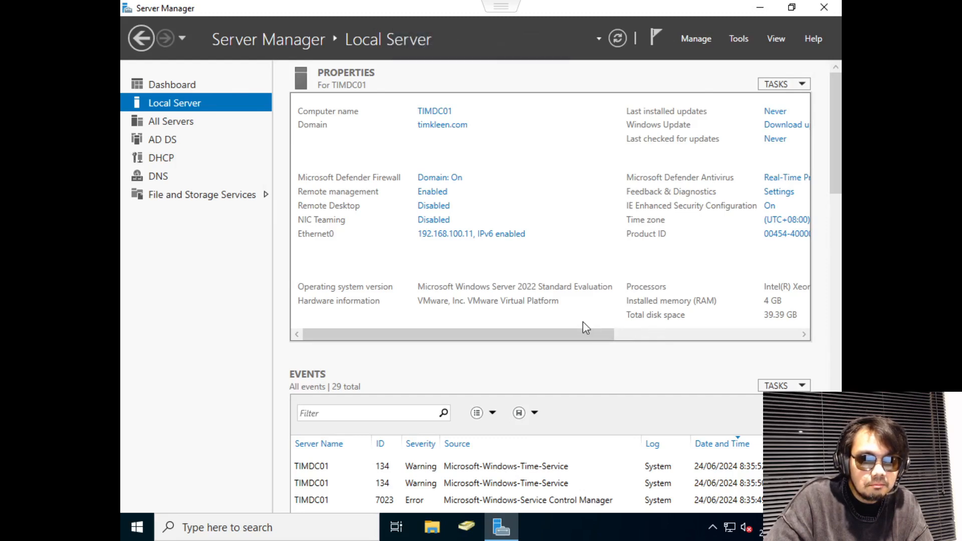
drag(614, 333, 376, 274)
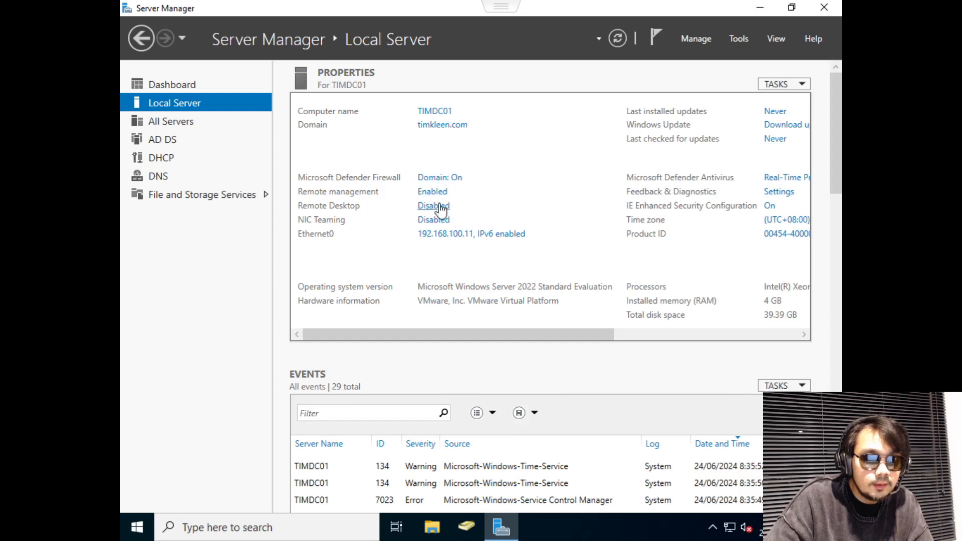
Allow remote connections to TIMDC01 without Network Level Authentication, apply, then leave full screen.
click(439, 211)
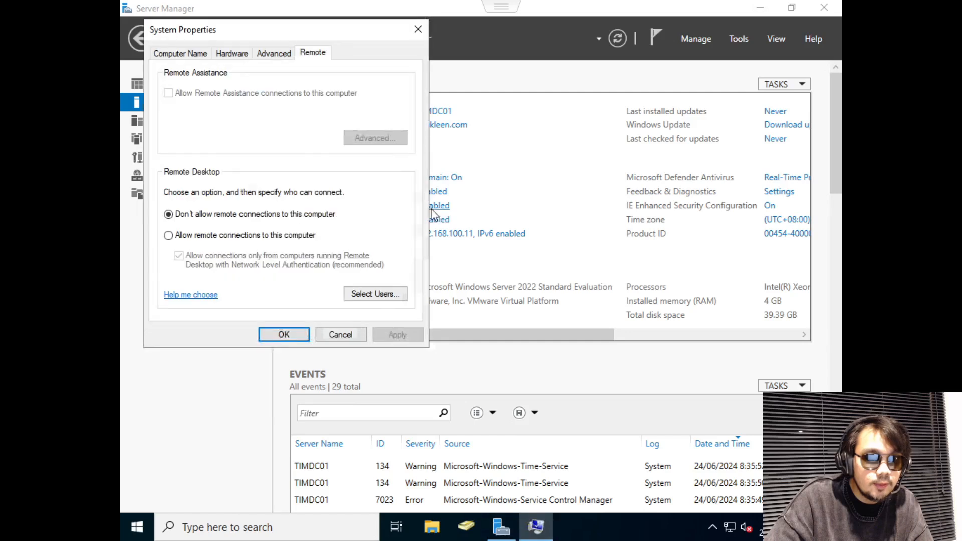
click(301, 238)
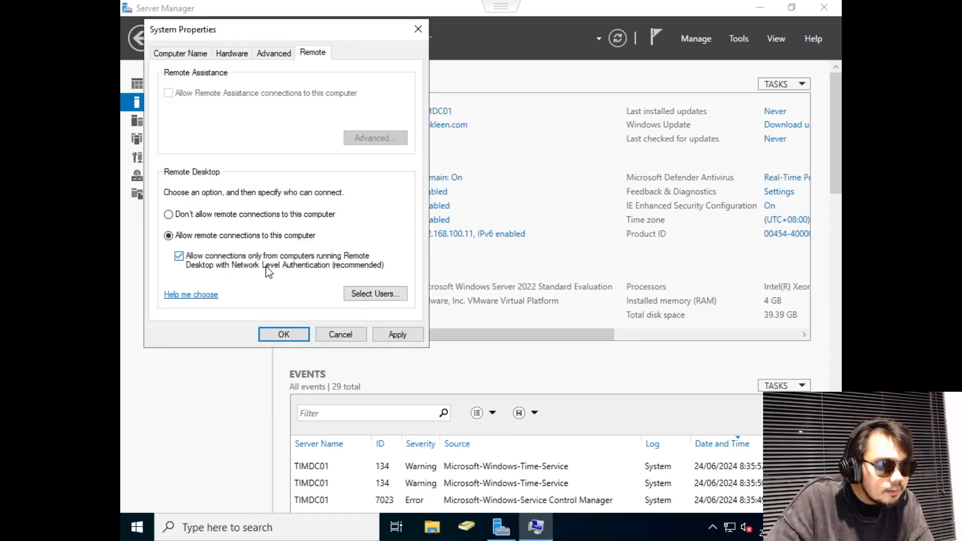
click(398, 334)
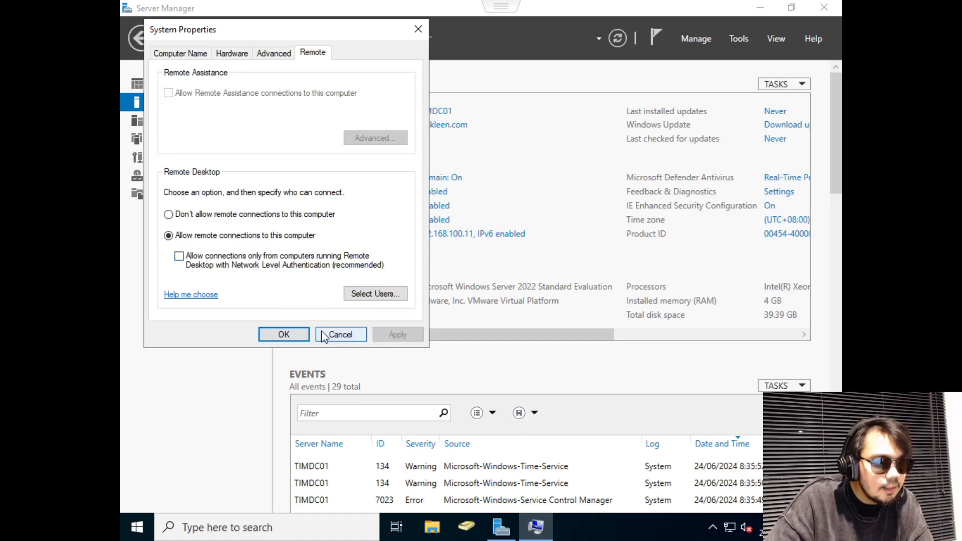
click(278, 334)
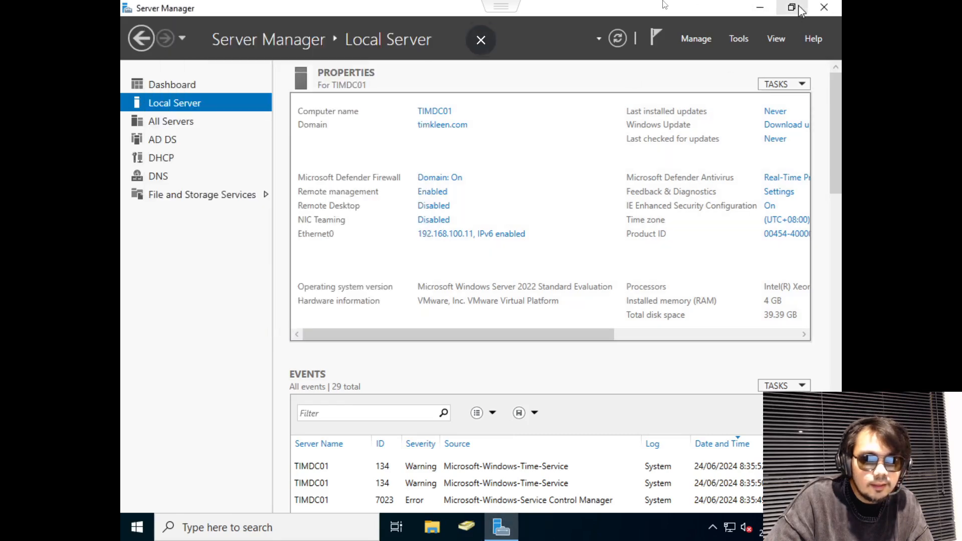
click(480, 46)
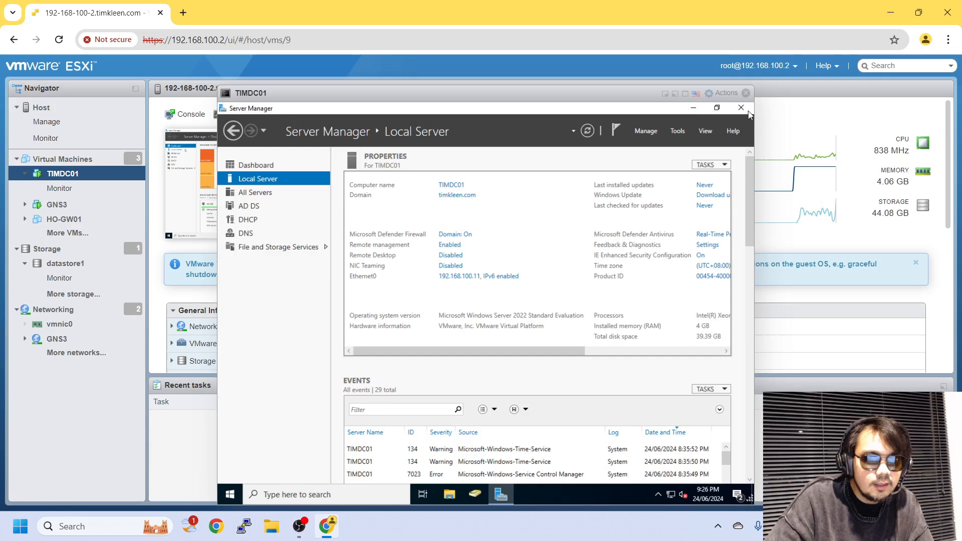
Close the TIMDC01 console and connect to 192.168.100.11 with Remote Desktop Connection.
click(746, 93)
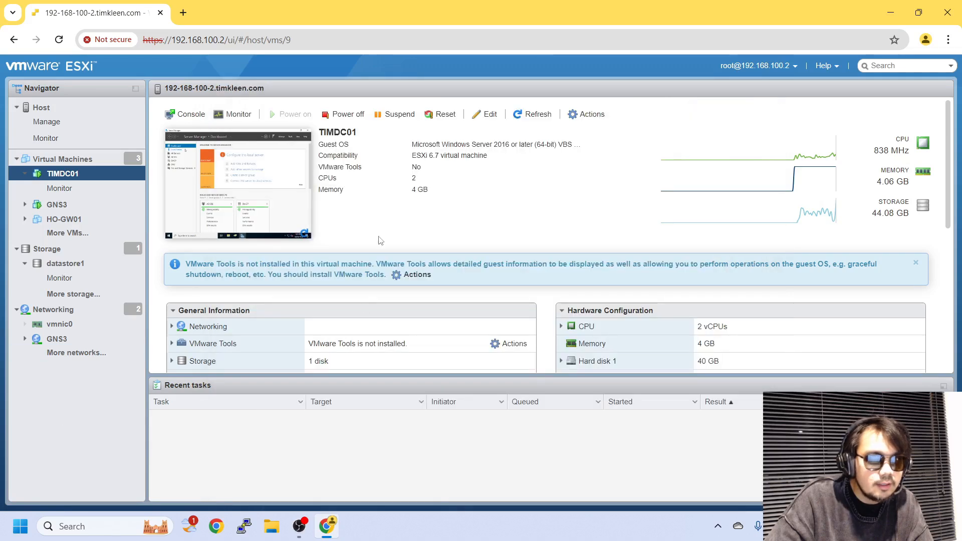
scroll(360, 298, down, 5)
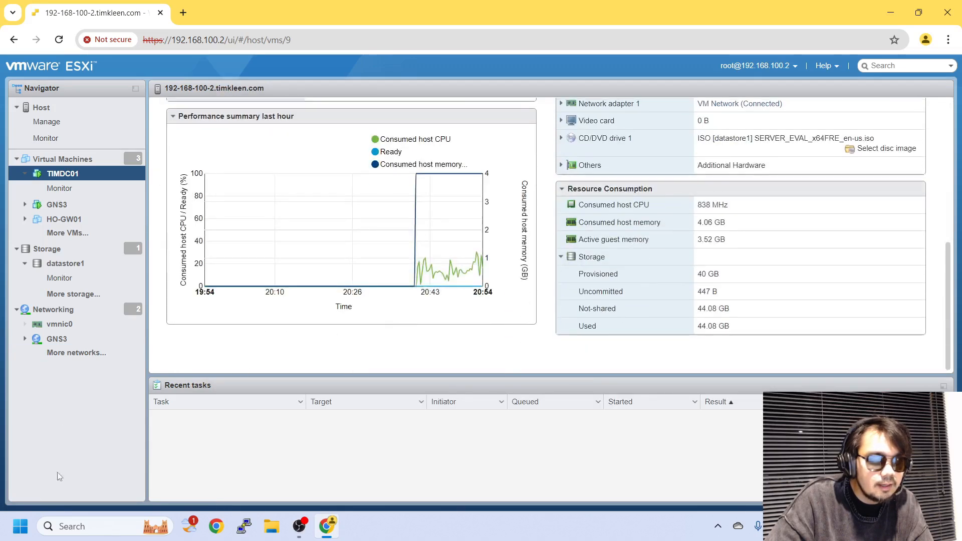
click(20, 528)
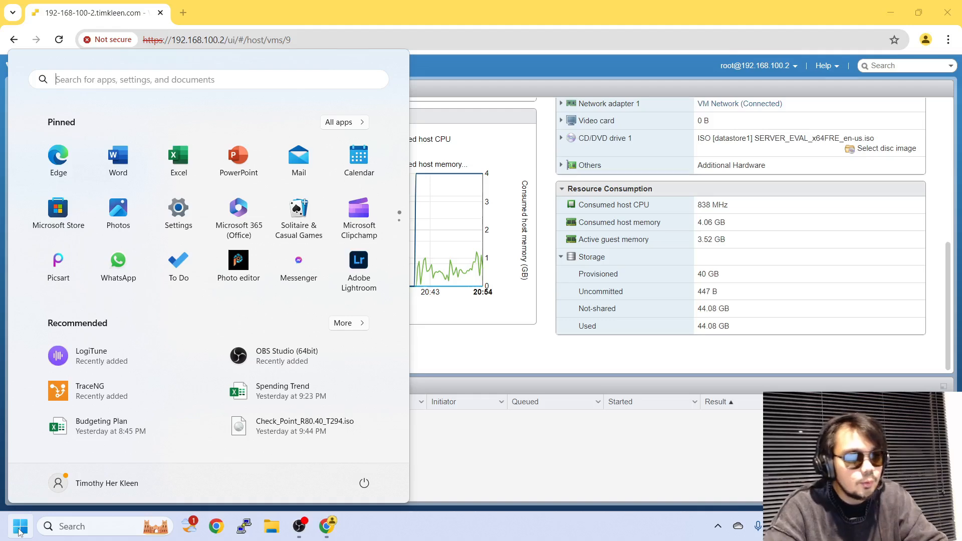
text(rdp)
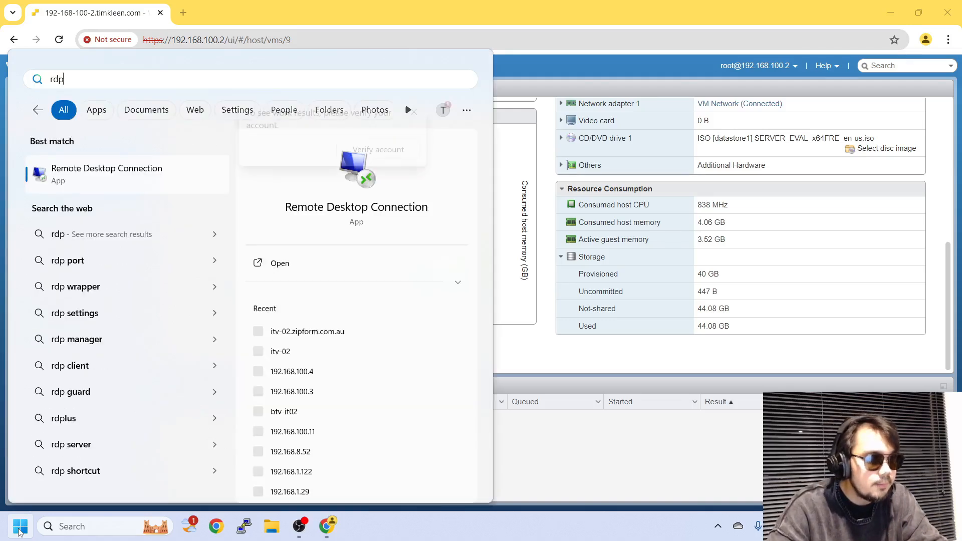
key(Return)
text(192)
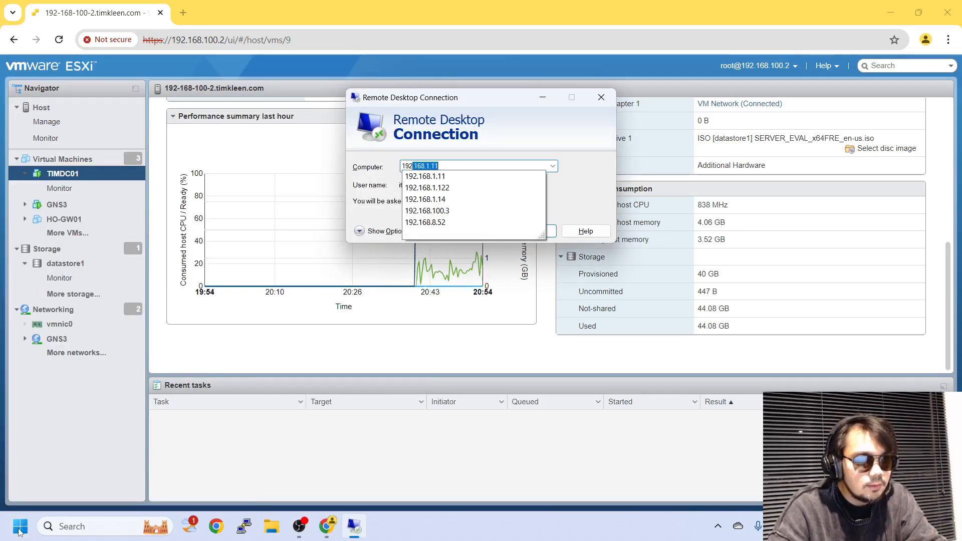
text(.168.1)
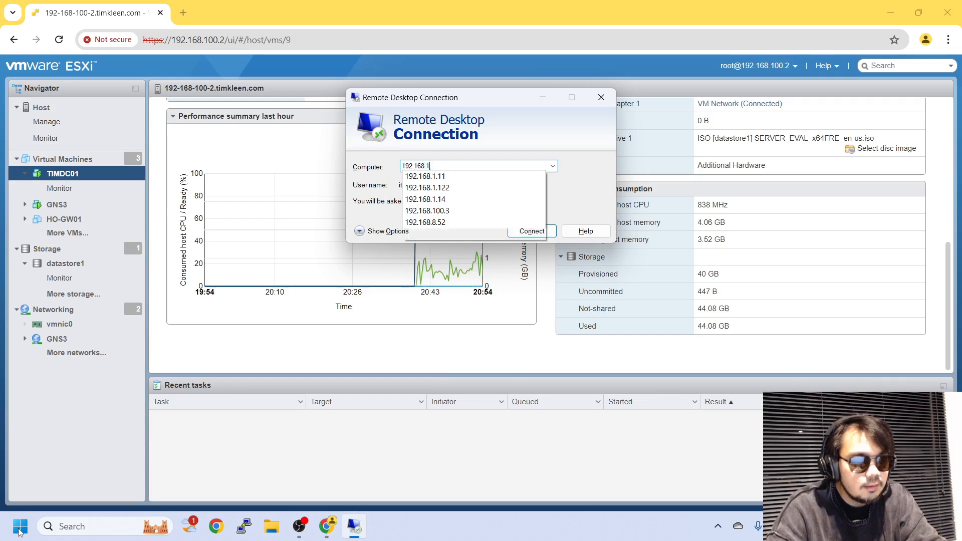
text(00.11)
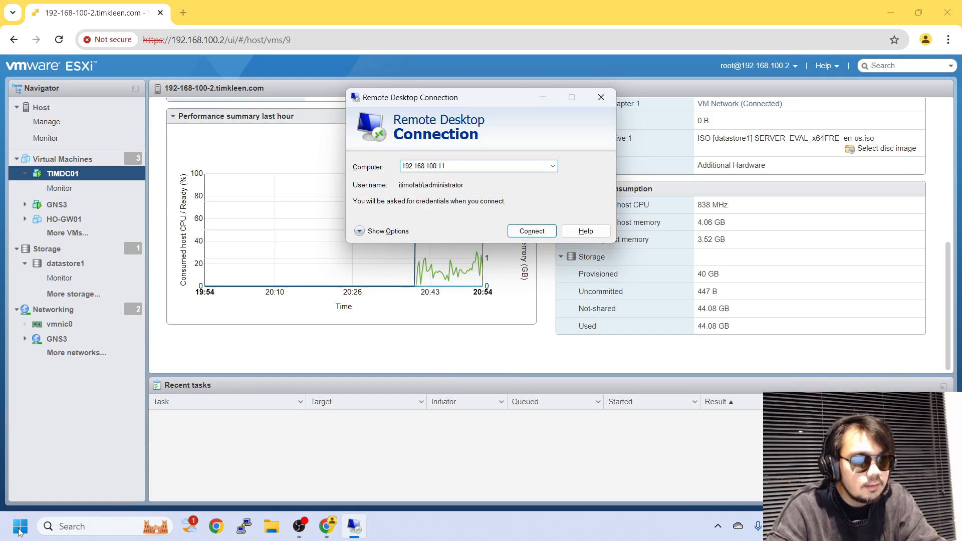
key(Return)
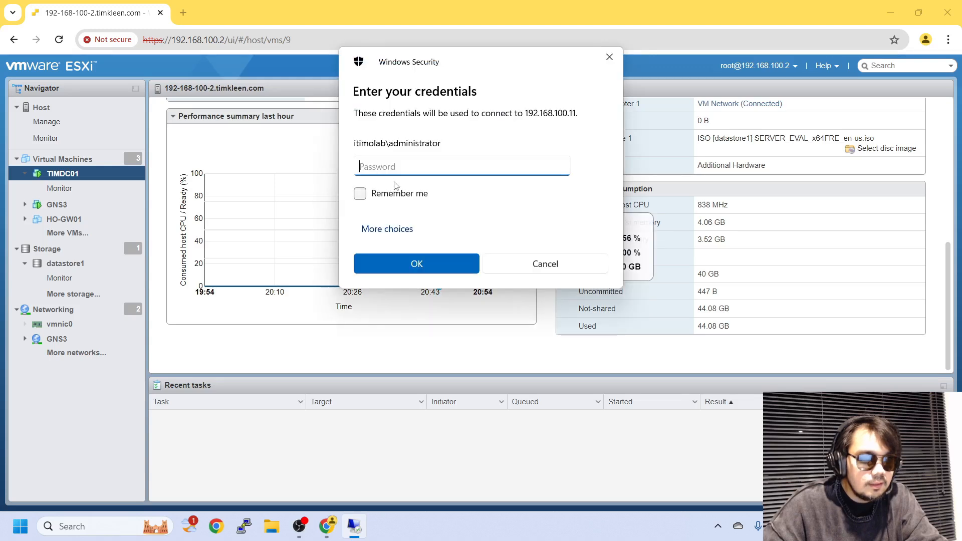
Sign in with a different account, entering the domain administrator name and password.
click(389, 229)
click(409, 293)
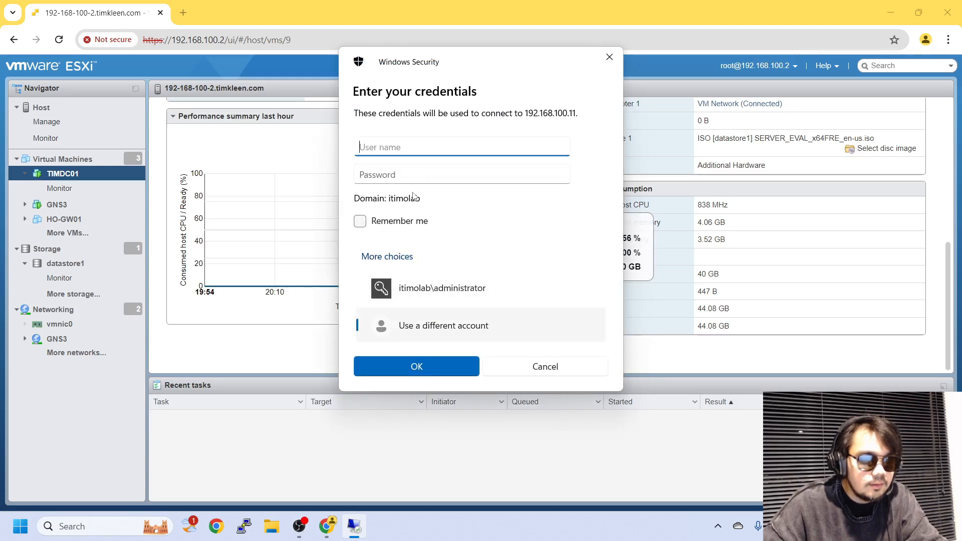
text(timkleen\adm)
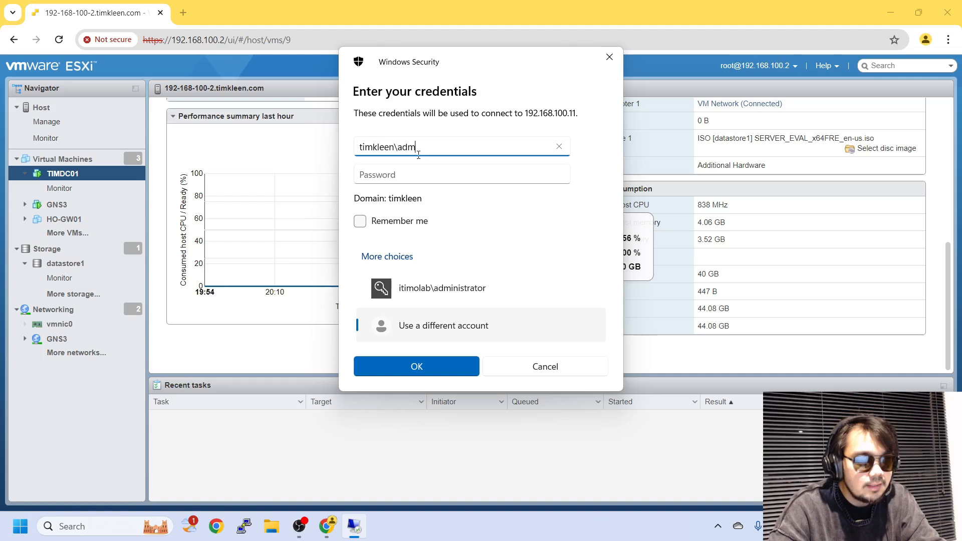
text(or)
key(Tab)
key(Caps_Lock)
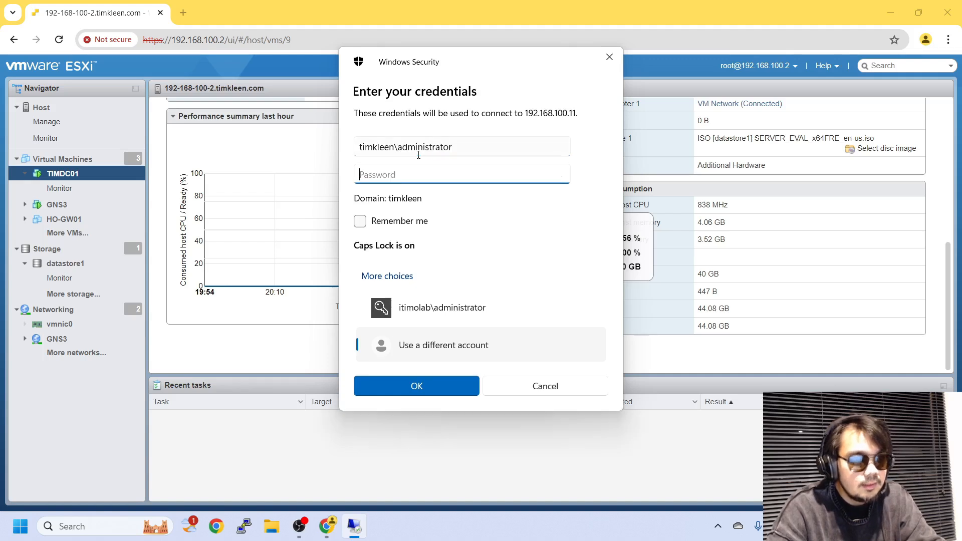
key(Caps_Lock)
text(****)
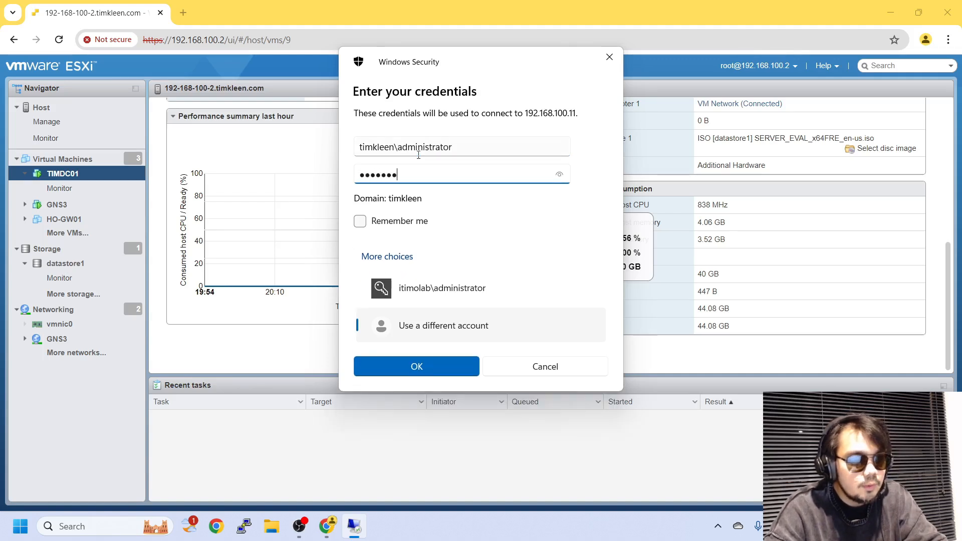
text(***)
key(Return)
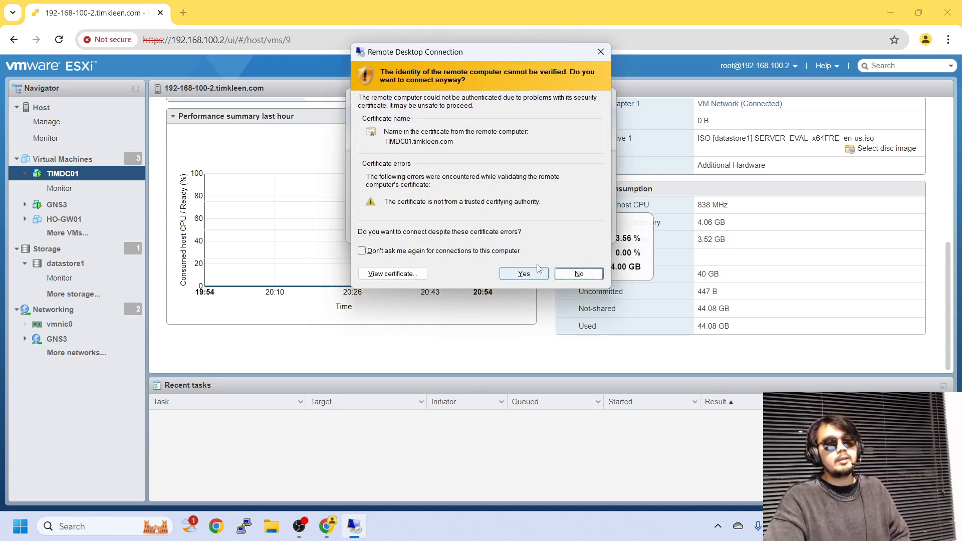
Accept the certificate warning, view the remote Server Manager, then disconnect the session.
click(535, 272)
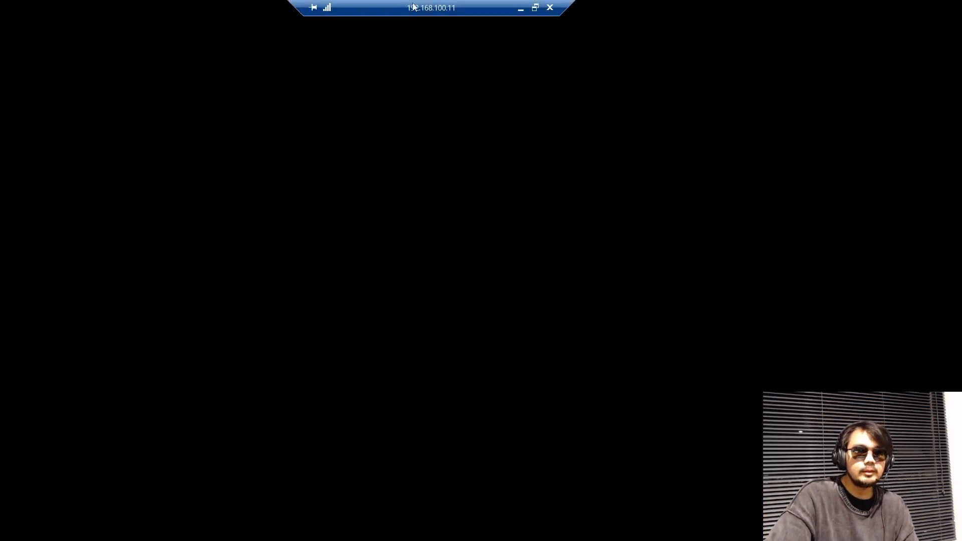
drag(413, 3, 472, 3)
drag(352, 4, 579, 4)
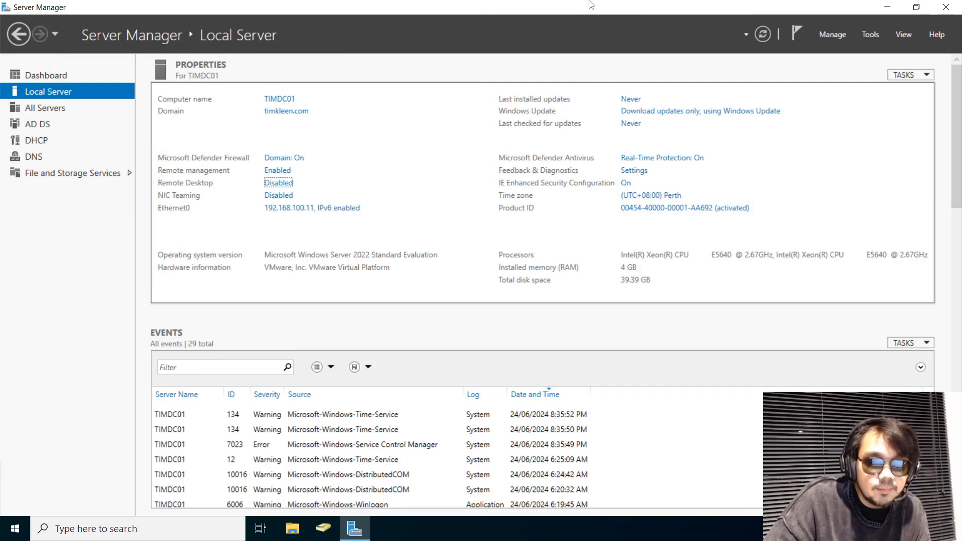
click(555, 7)
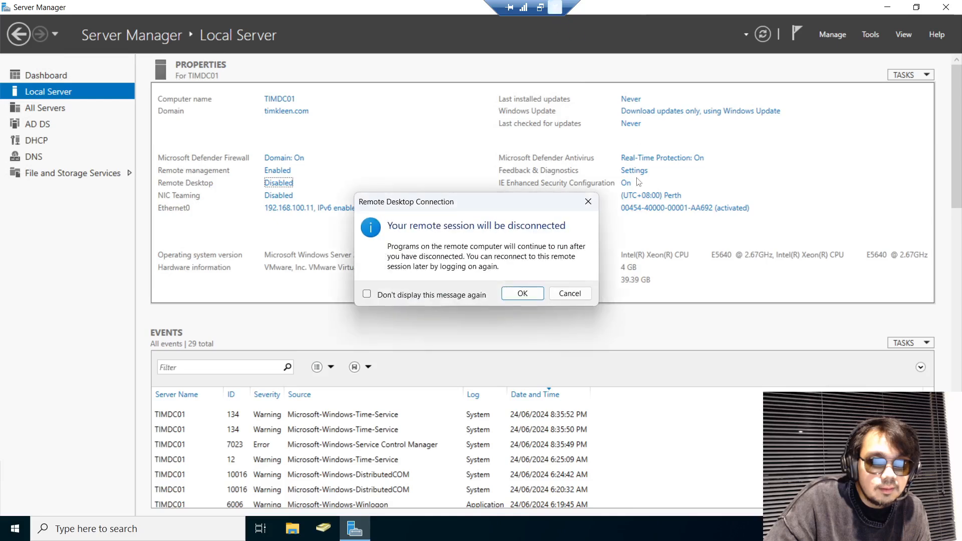
click(522, 294)
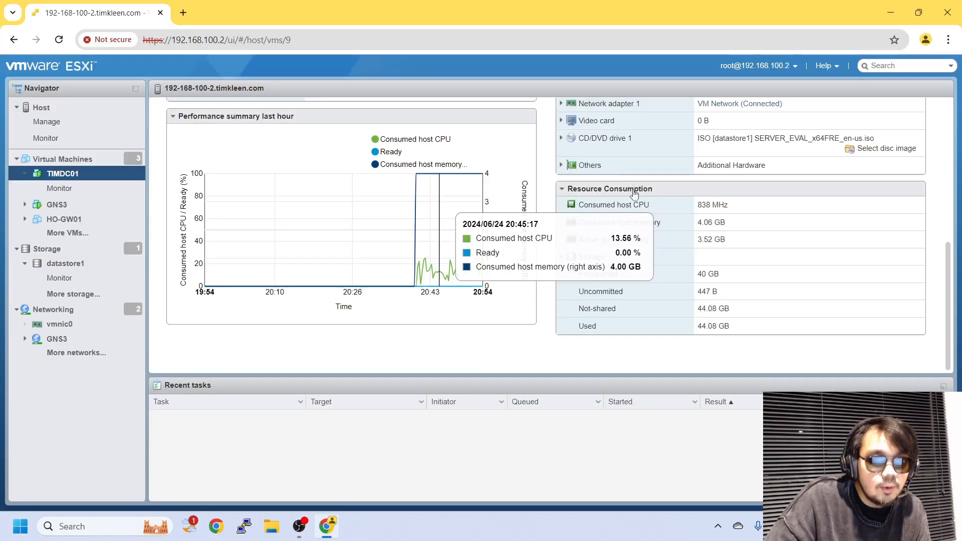